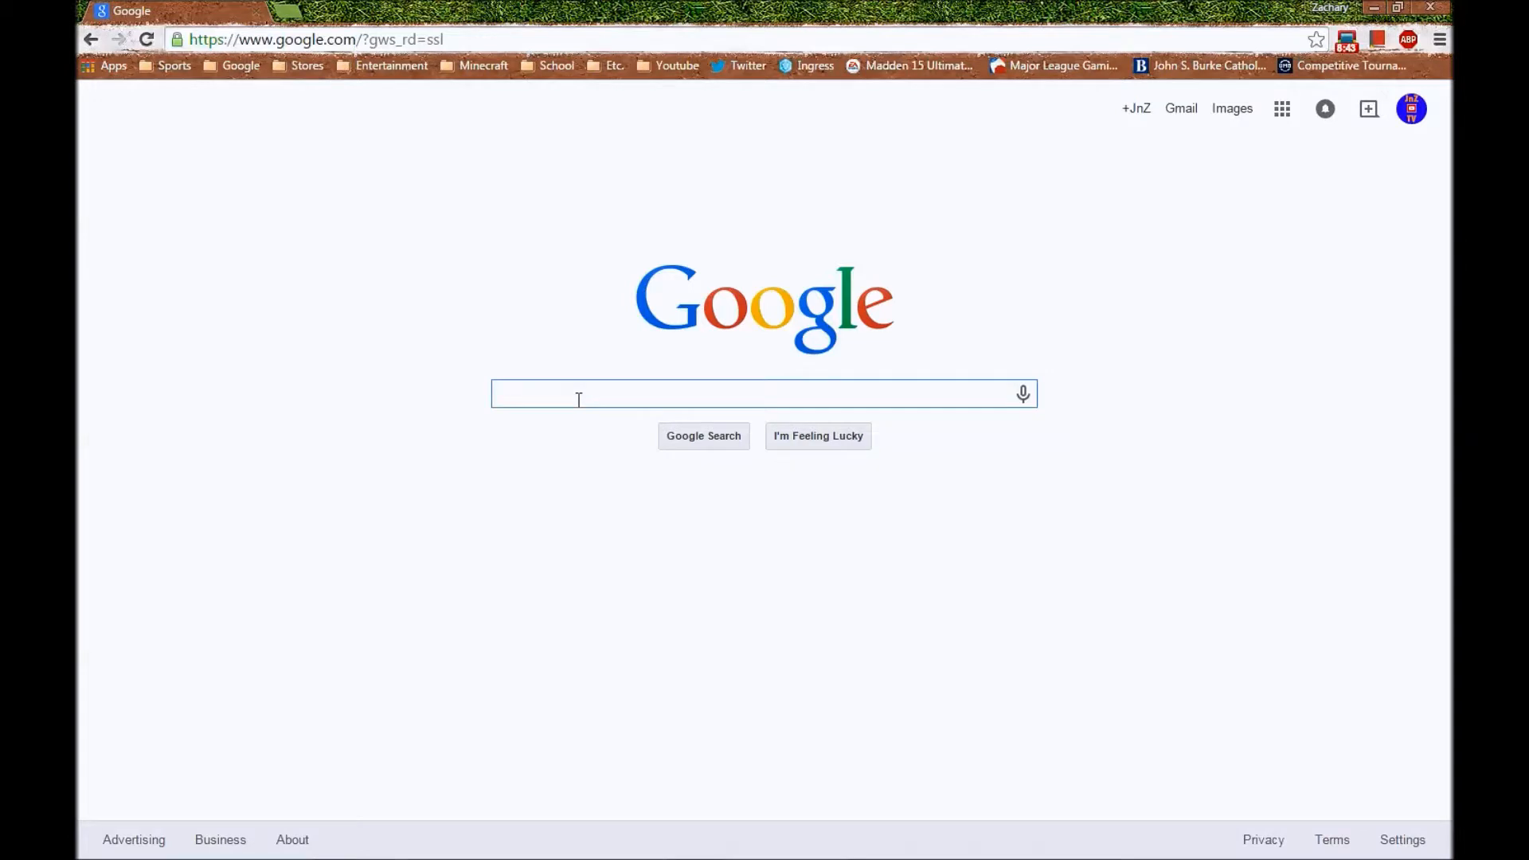
Search Google for "picmonkey" and open the PicMonkey website
type("picmonk")
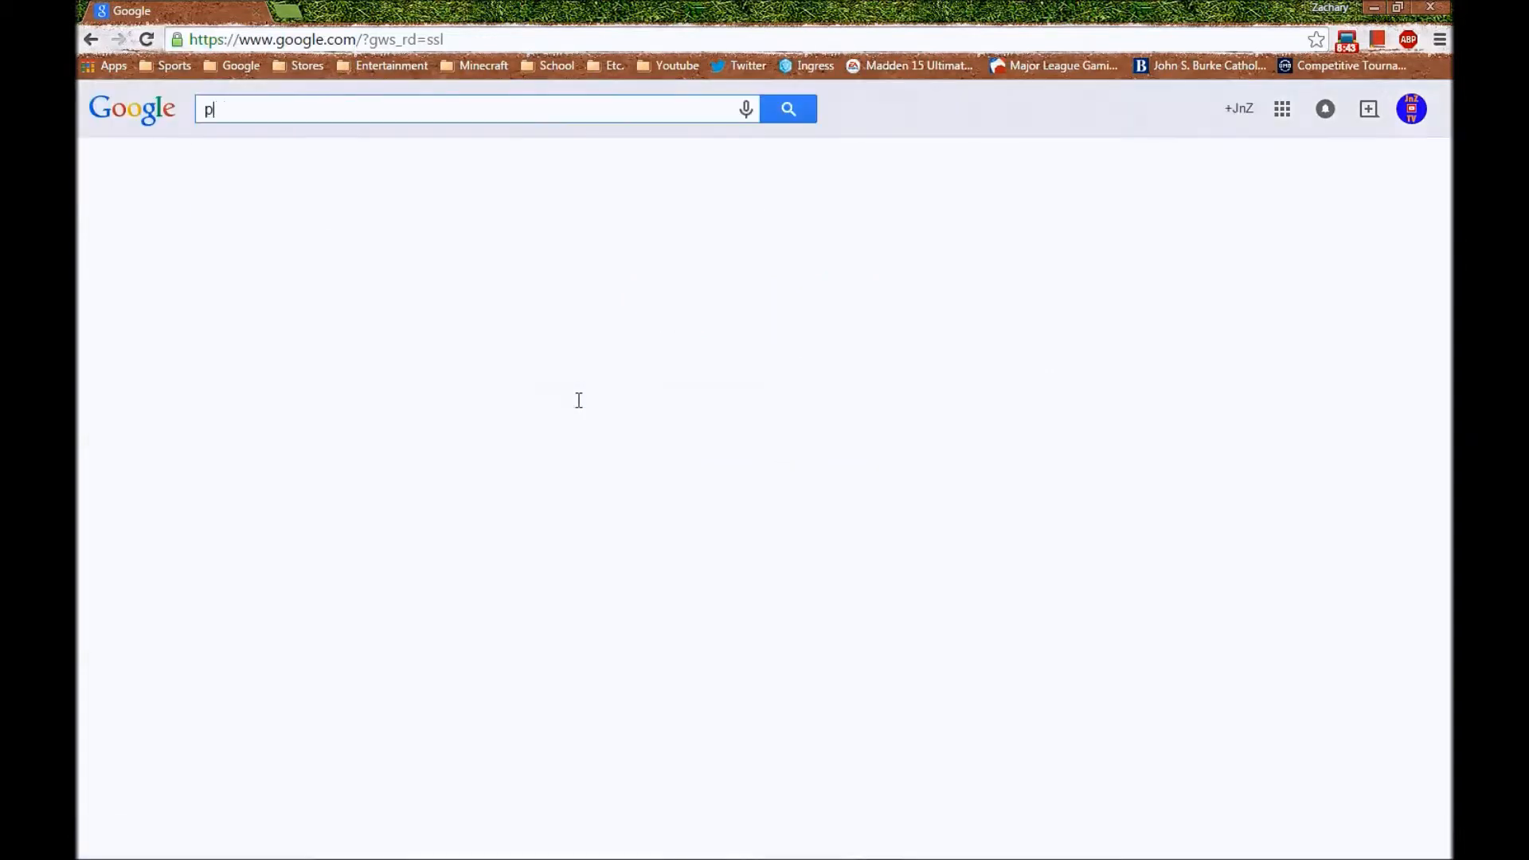
type("ey")
left_click(486, 257)
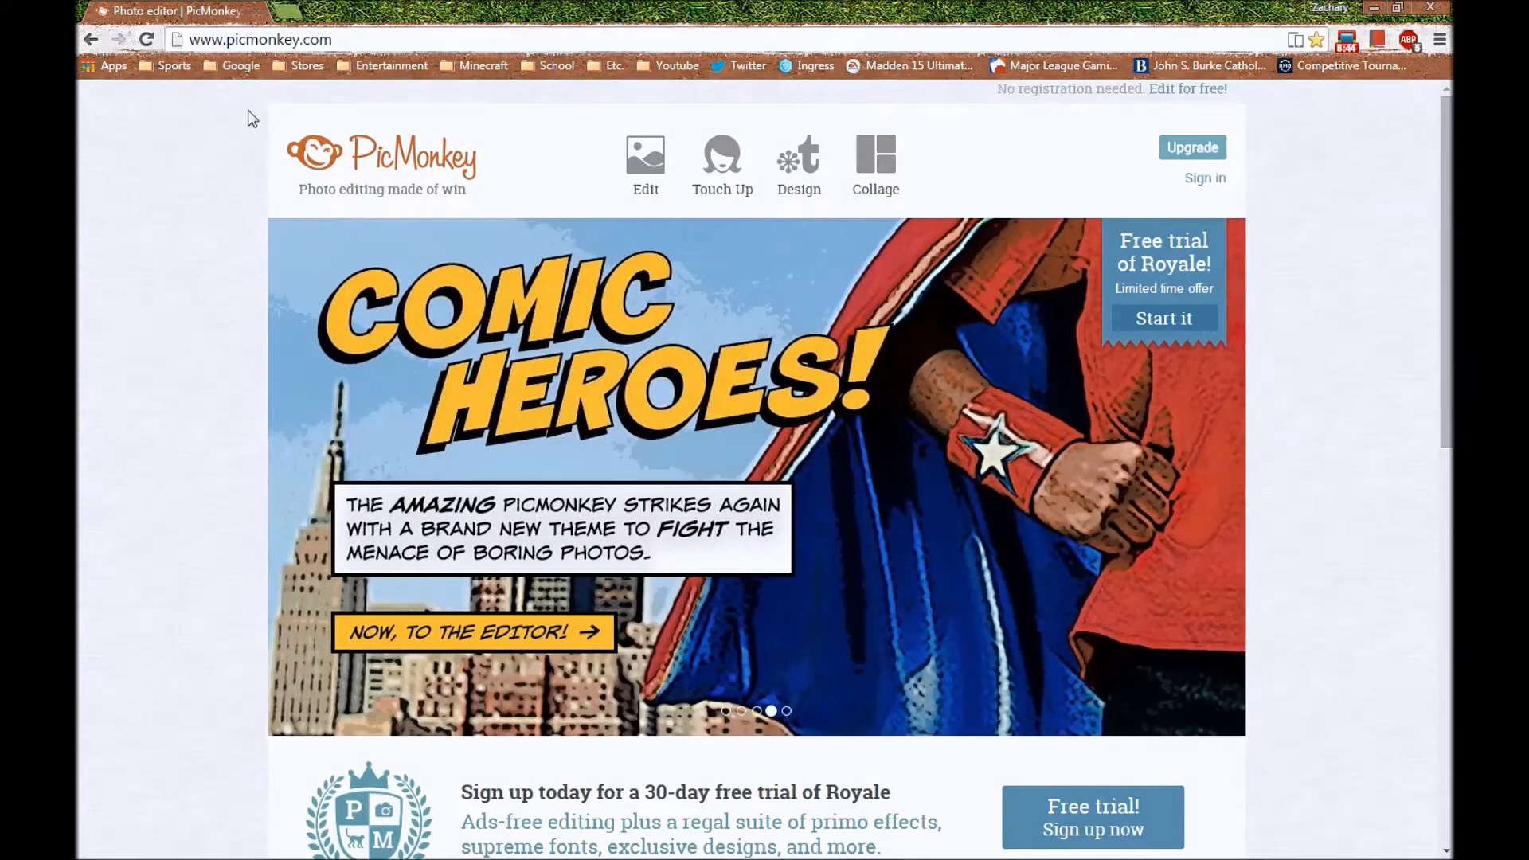
Search Google Images for "green background" in a new tab
left_click(286, 10)
type("green backgroun")
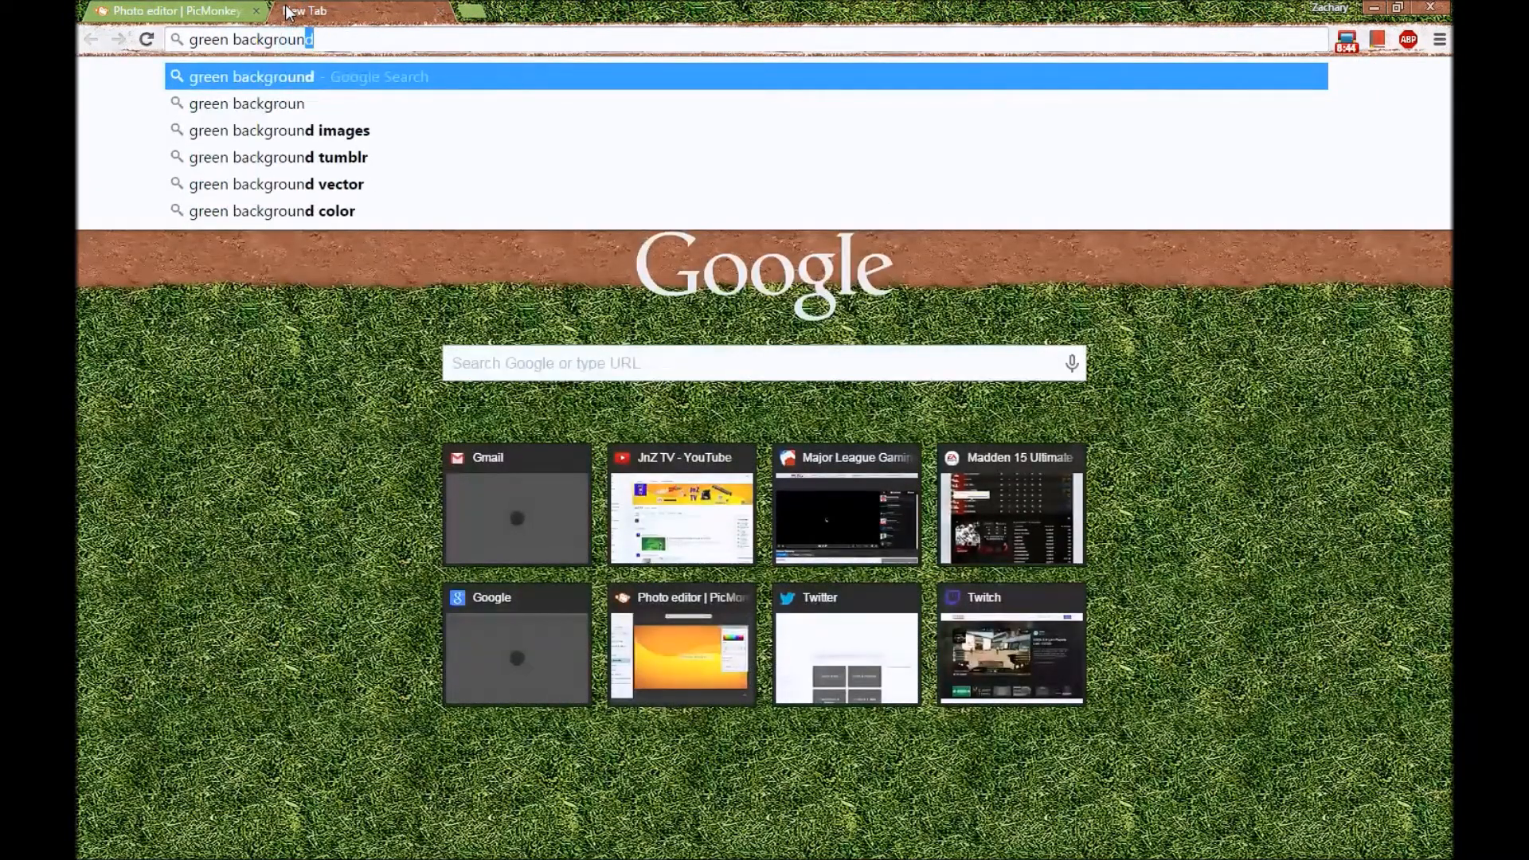
type("d")
key("Return")
left_click(291, 175)
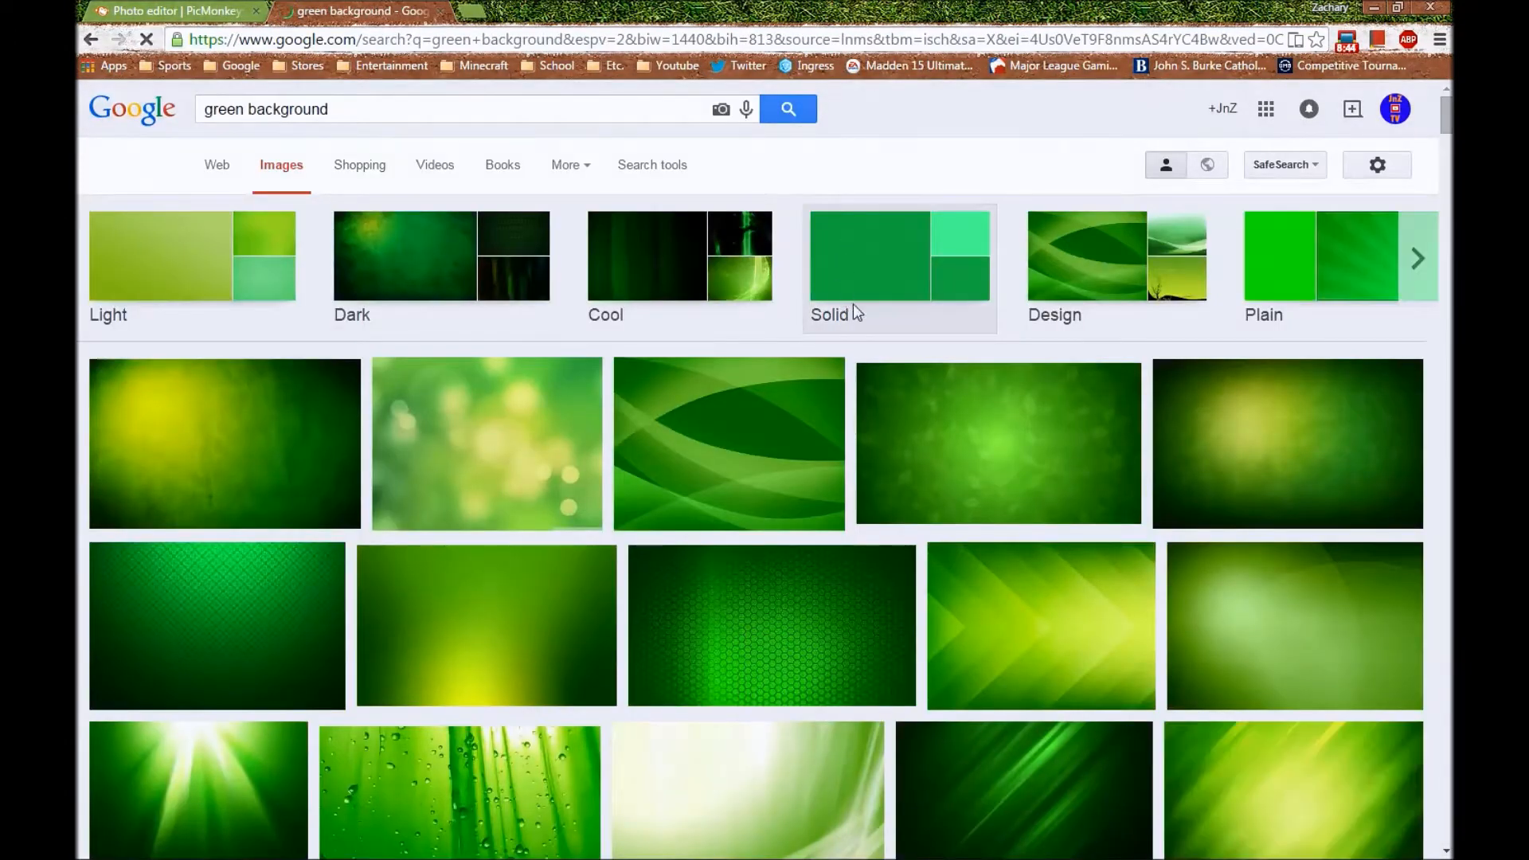
Preview the green hexagon background among the image results and close the preview
scroll(853, 310, "down", 2)
left_click(825, 416)
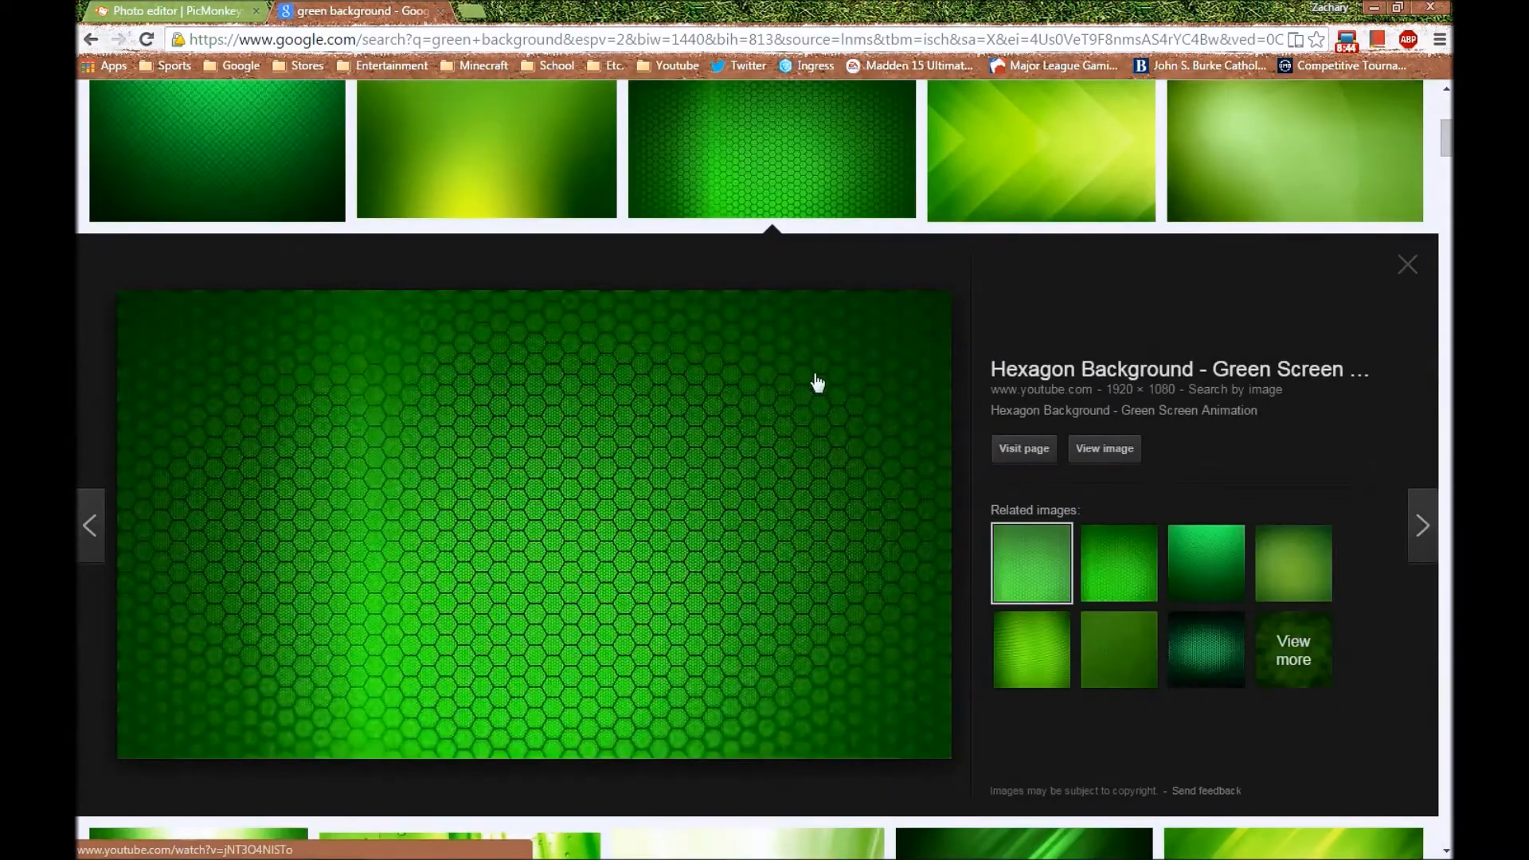
left_click(1403, 275)
scroll(876, 263, "up", 5)
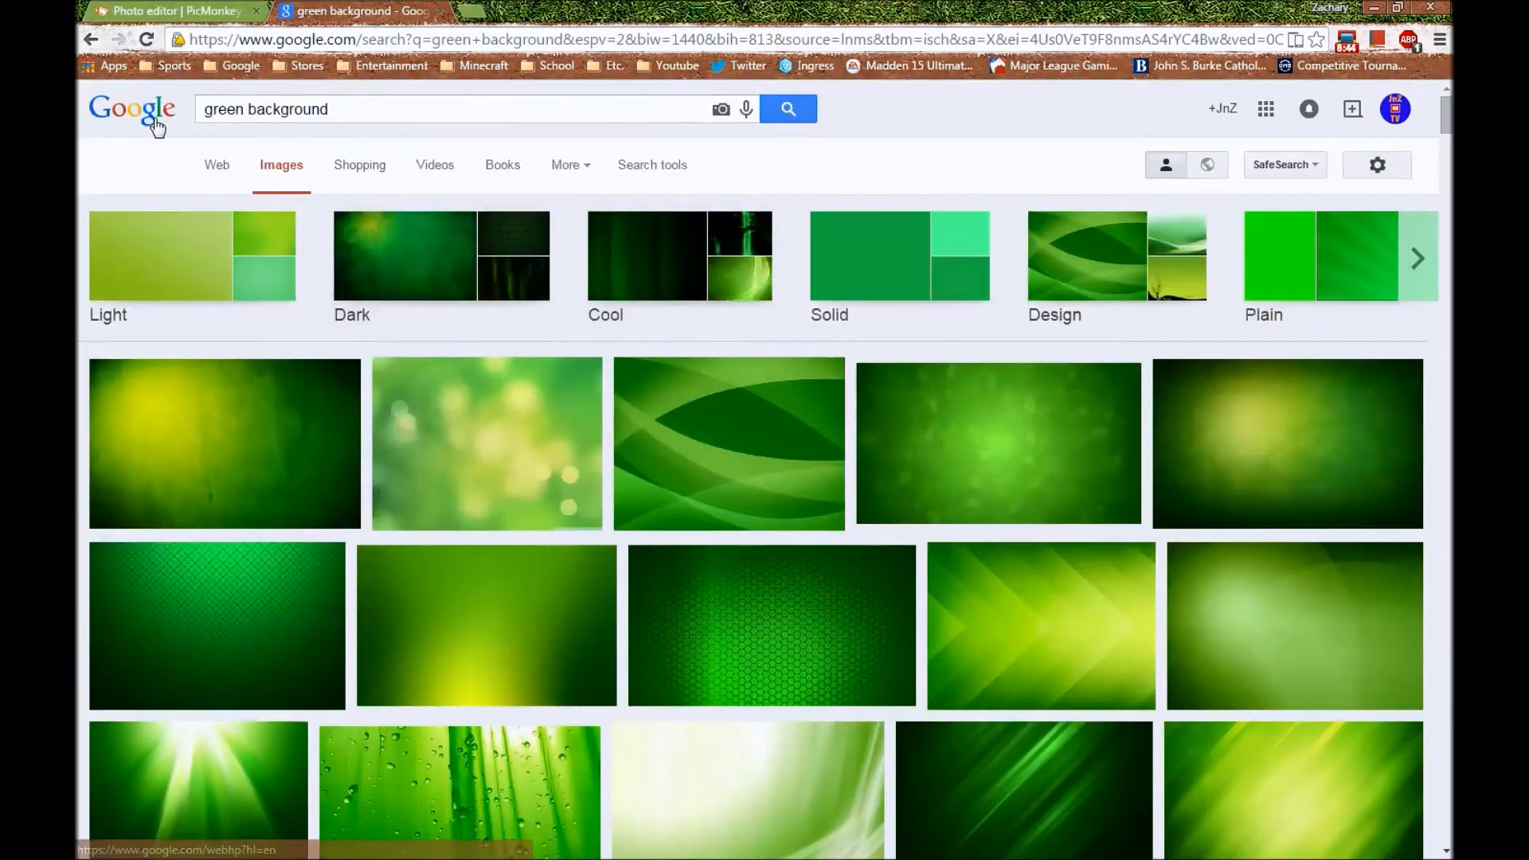
Search Google Images for "madden logo" and close the search tab to return to PicMonkey
triple_click(399, 109)
type("madden logo")
key("Return")
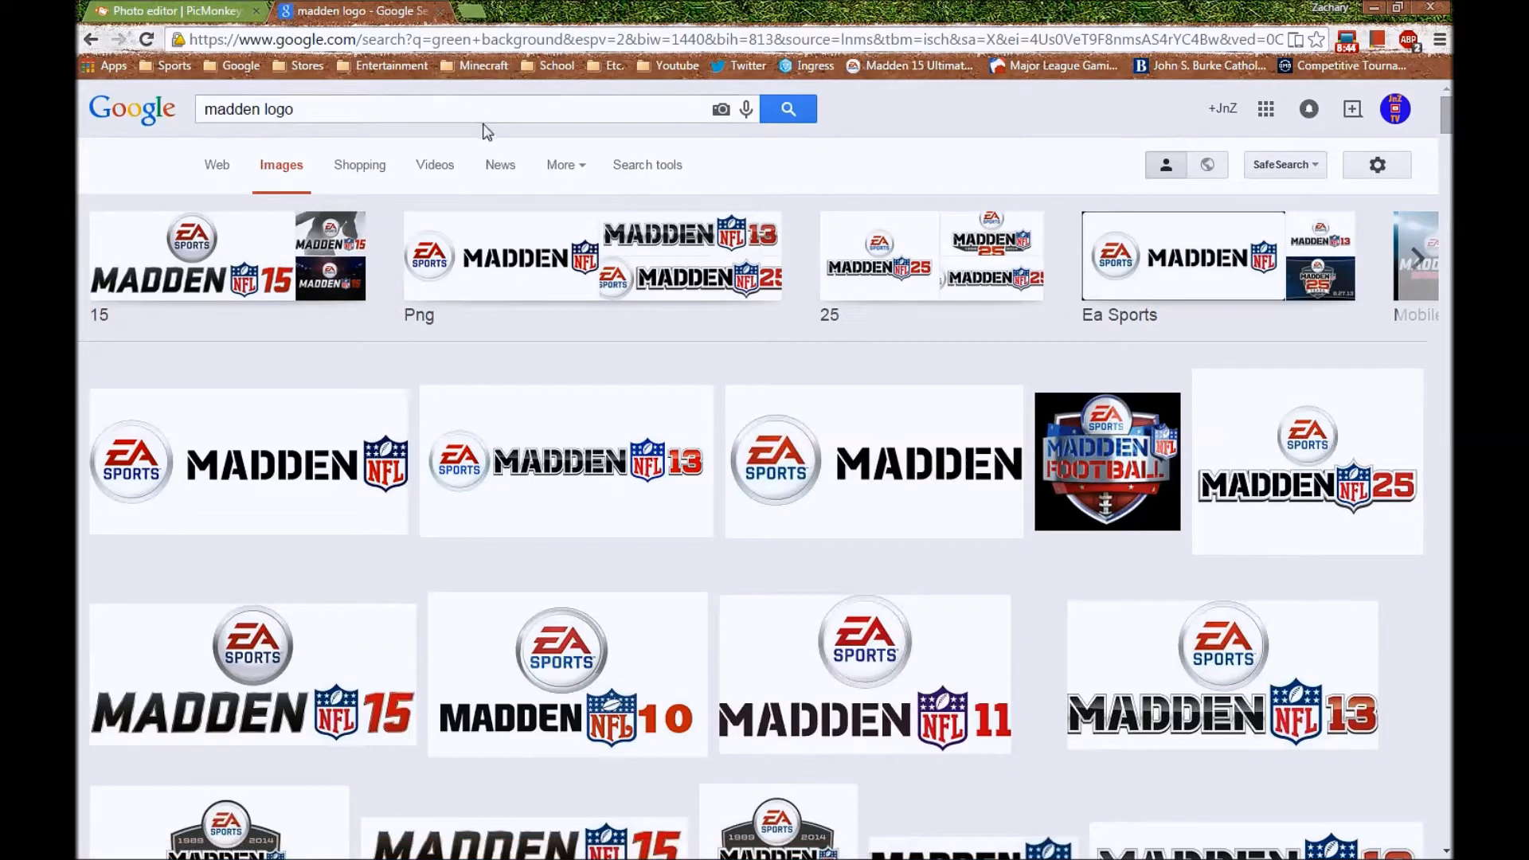
left_click(440, 11)
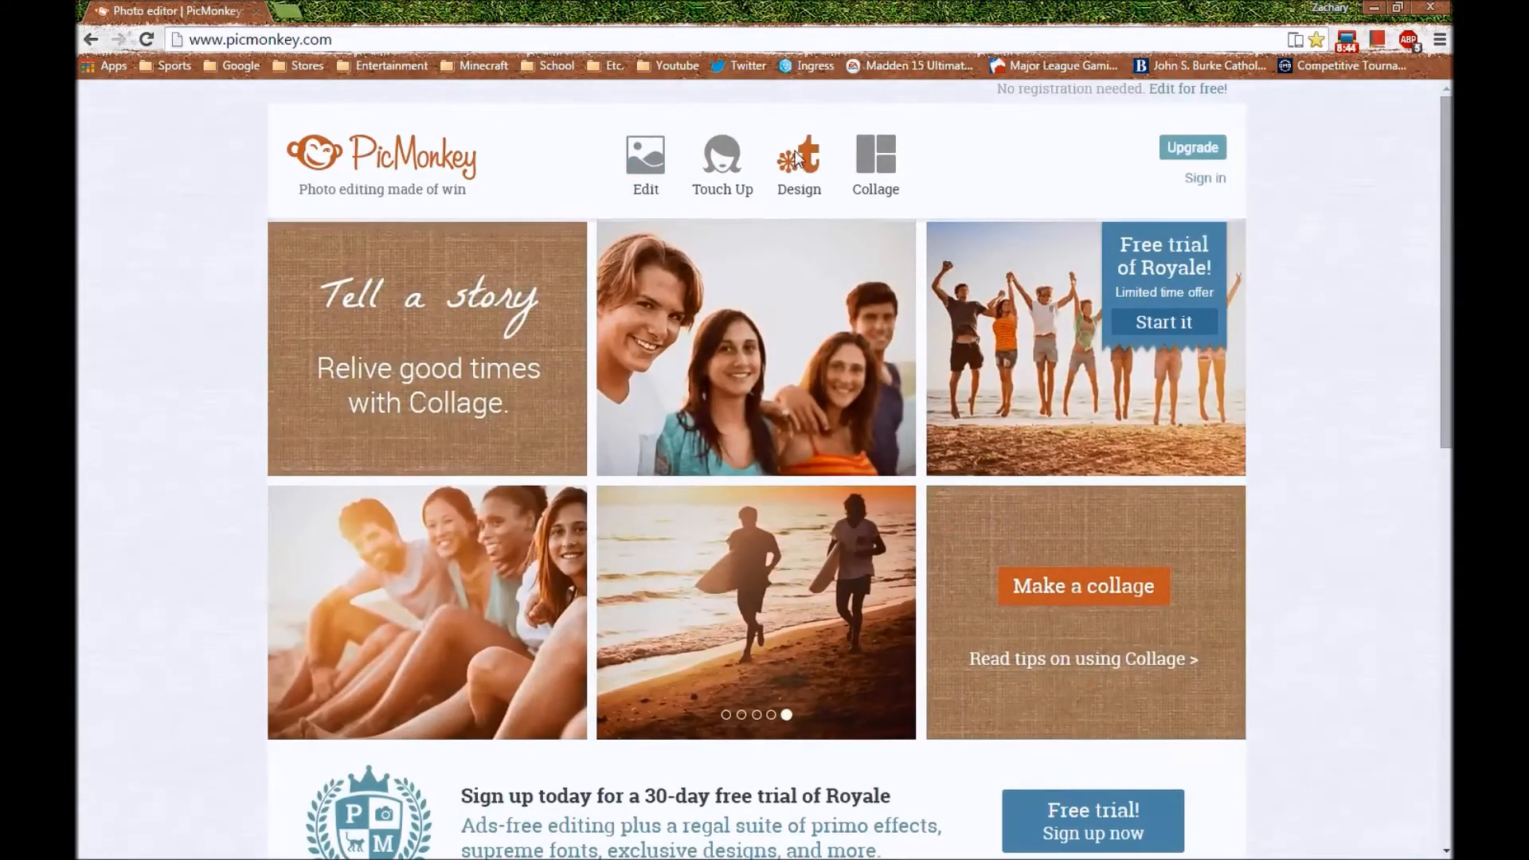
Create a new blank design with a custom canvas size of 1920 x 1080 pixels
left_click(798, 158)
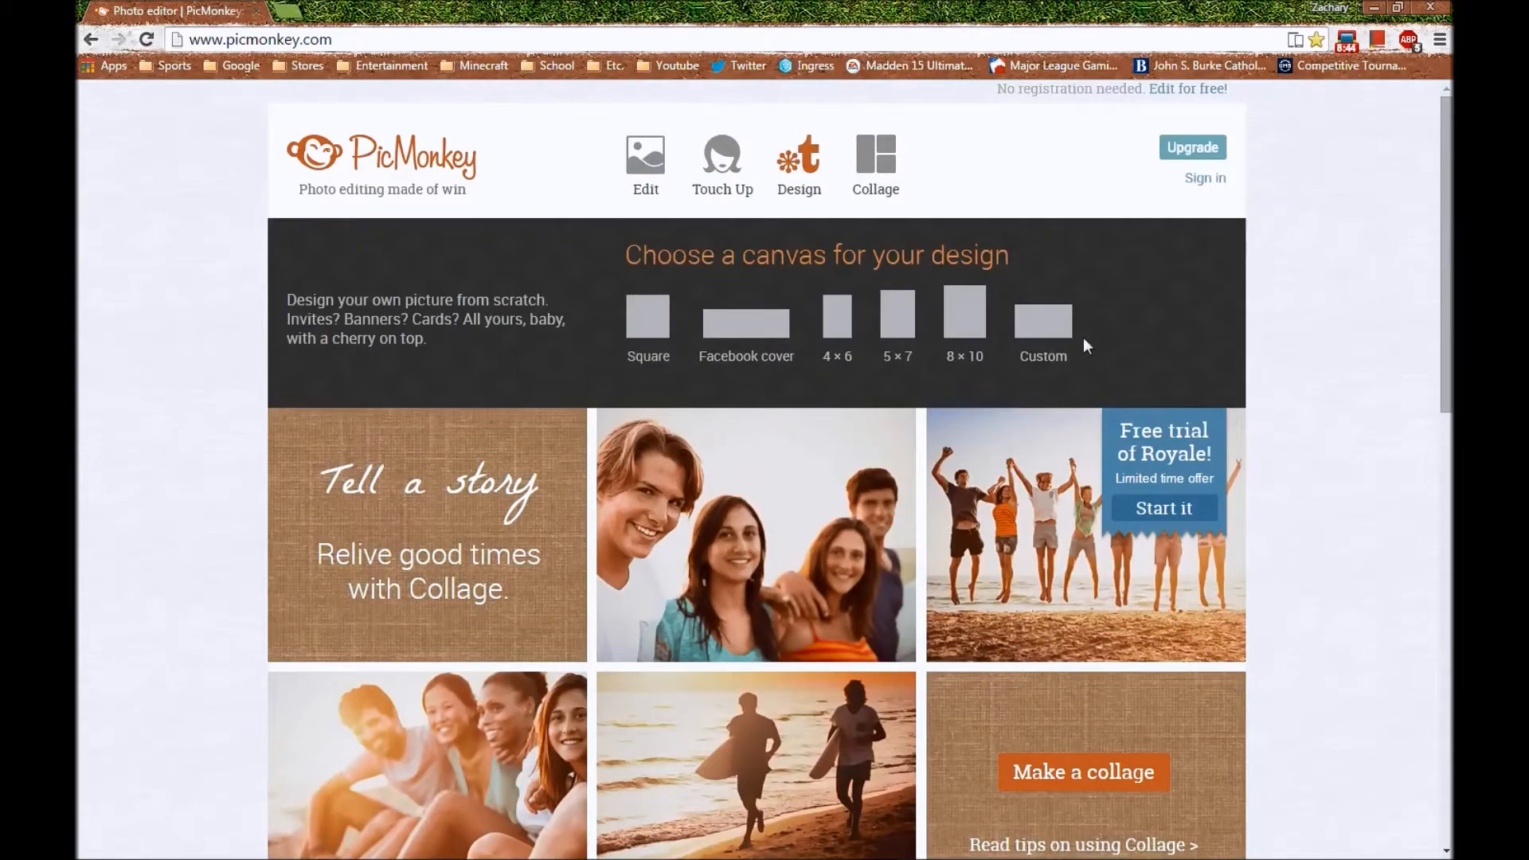
left_click(1050, 333)
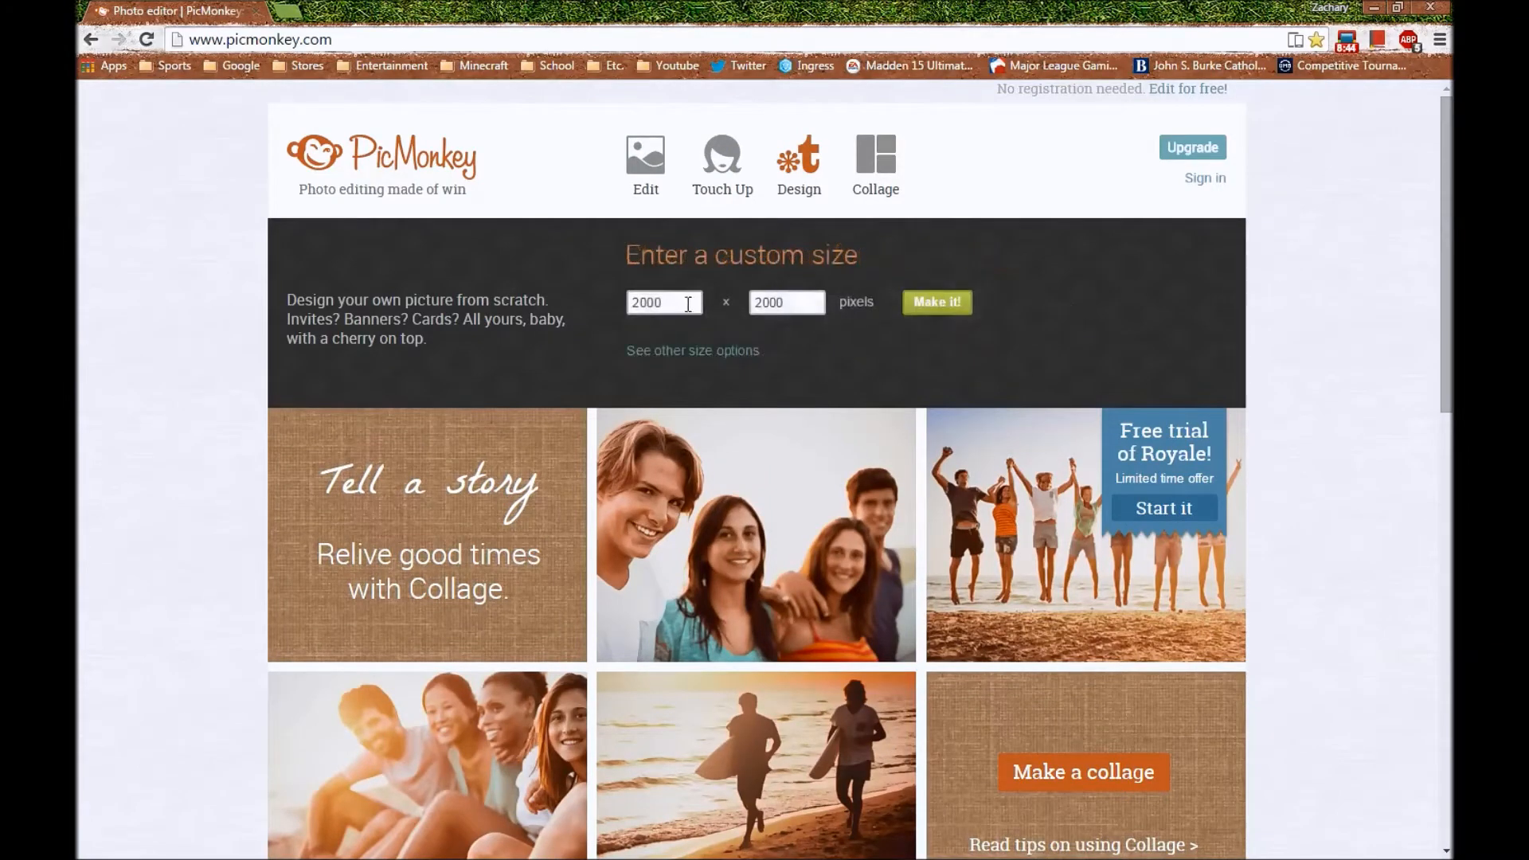
left_click_drag(688, 307, 647, 315)
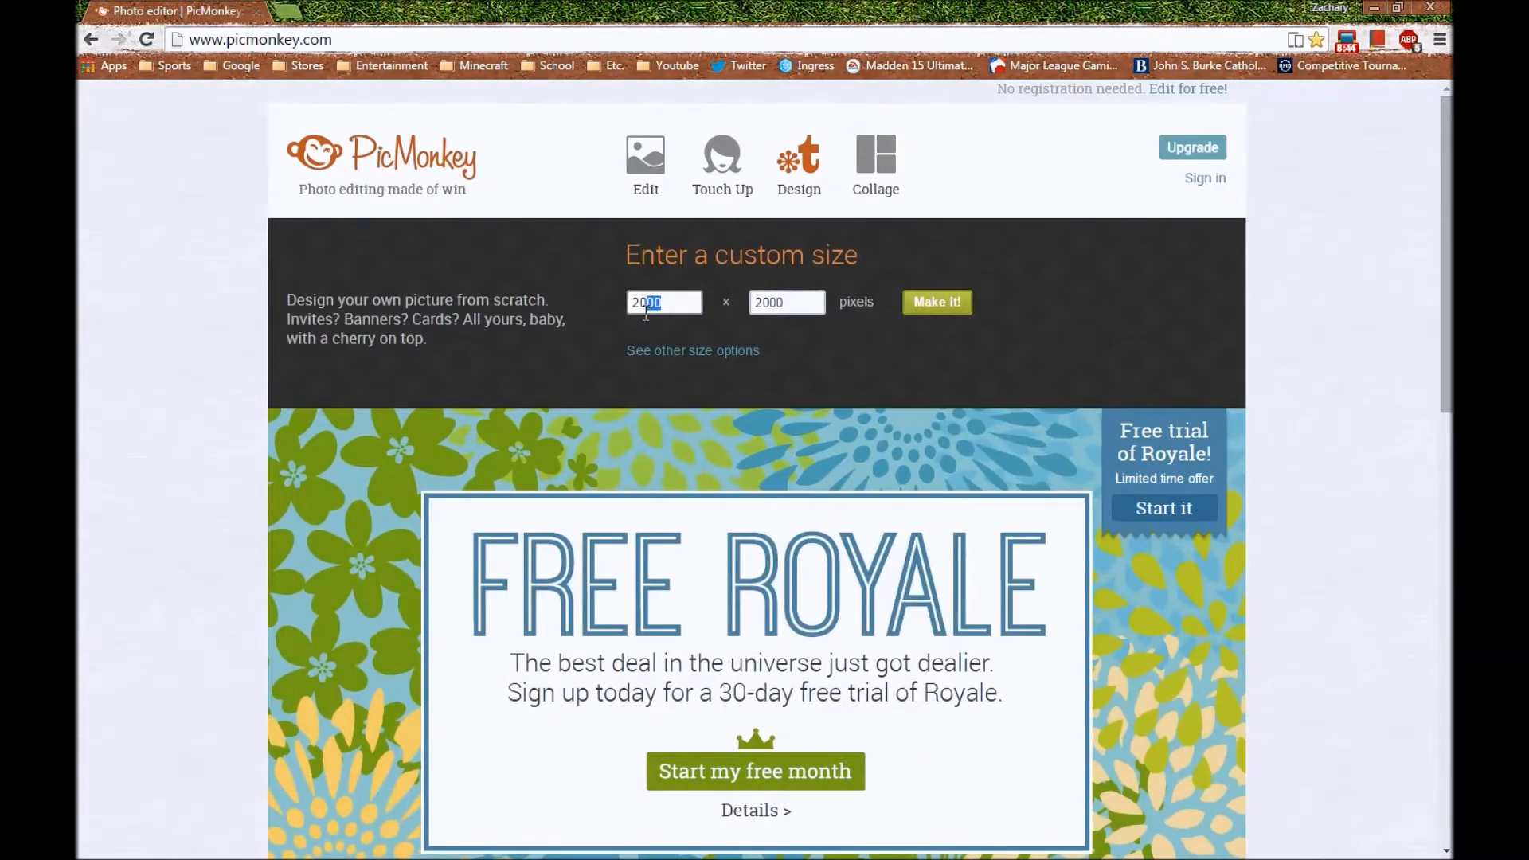
type("1920")
key("Tab")
type("10")
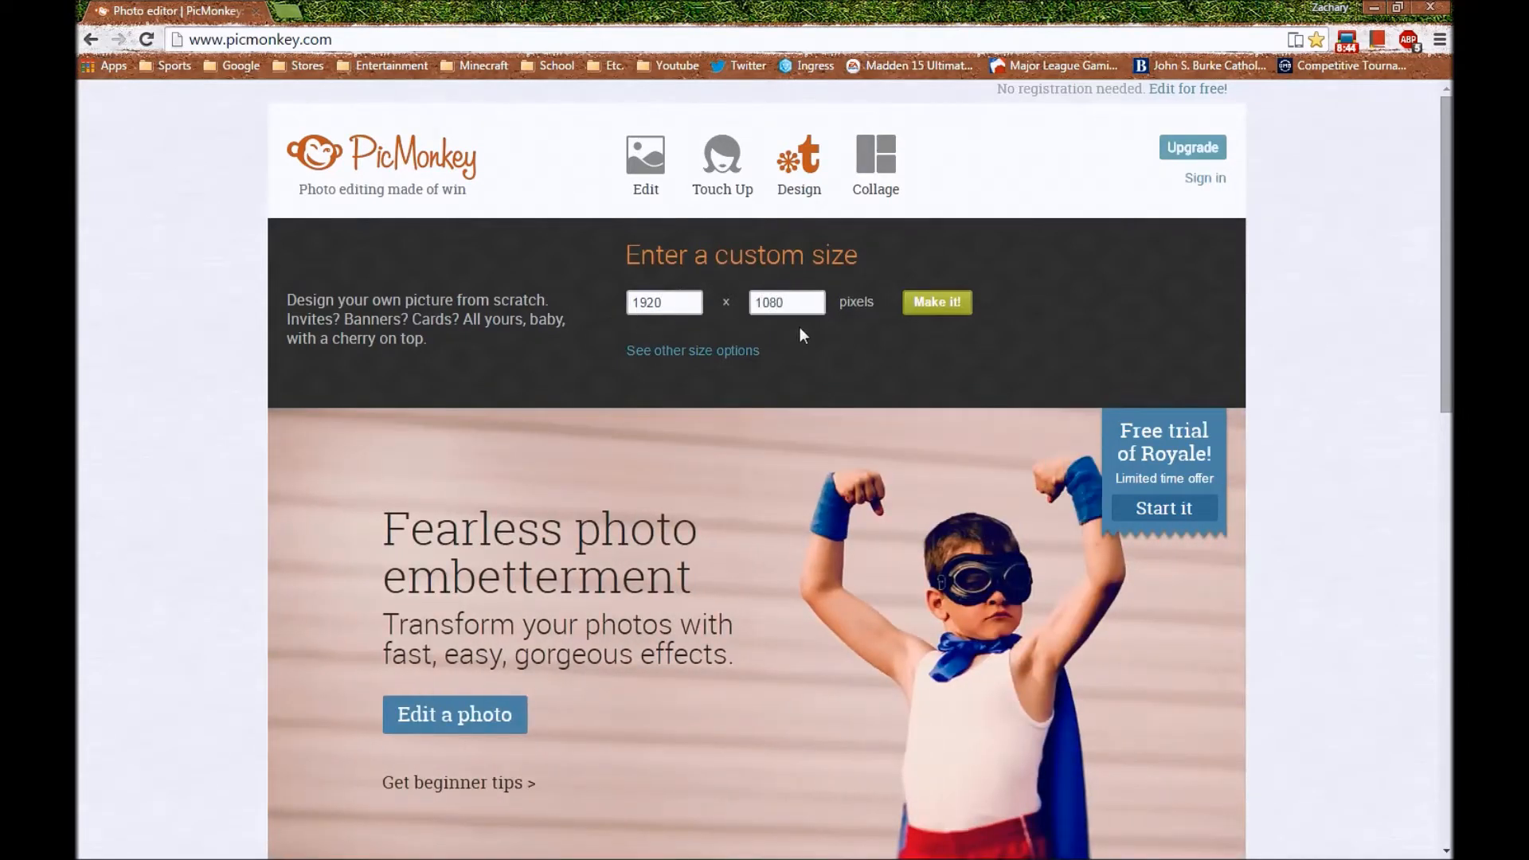
left_click(924, 307)
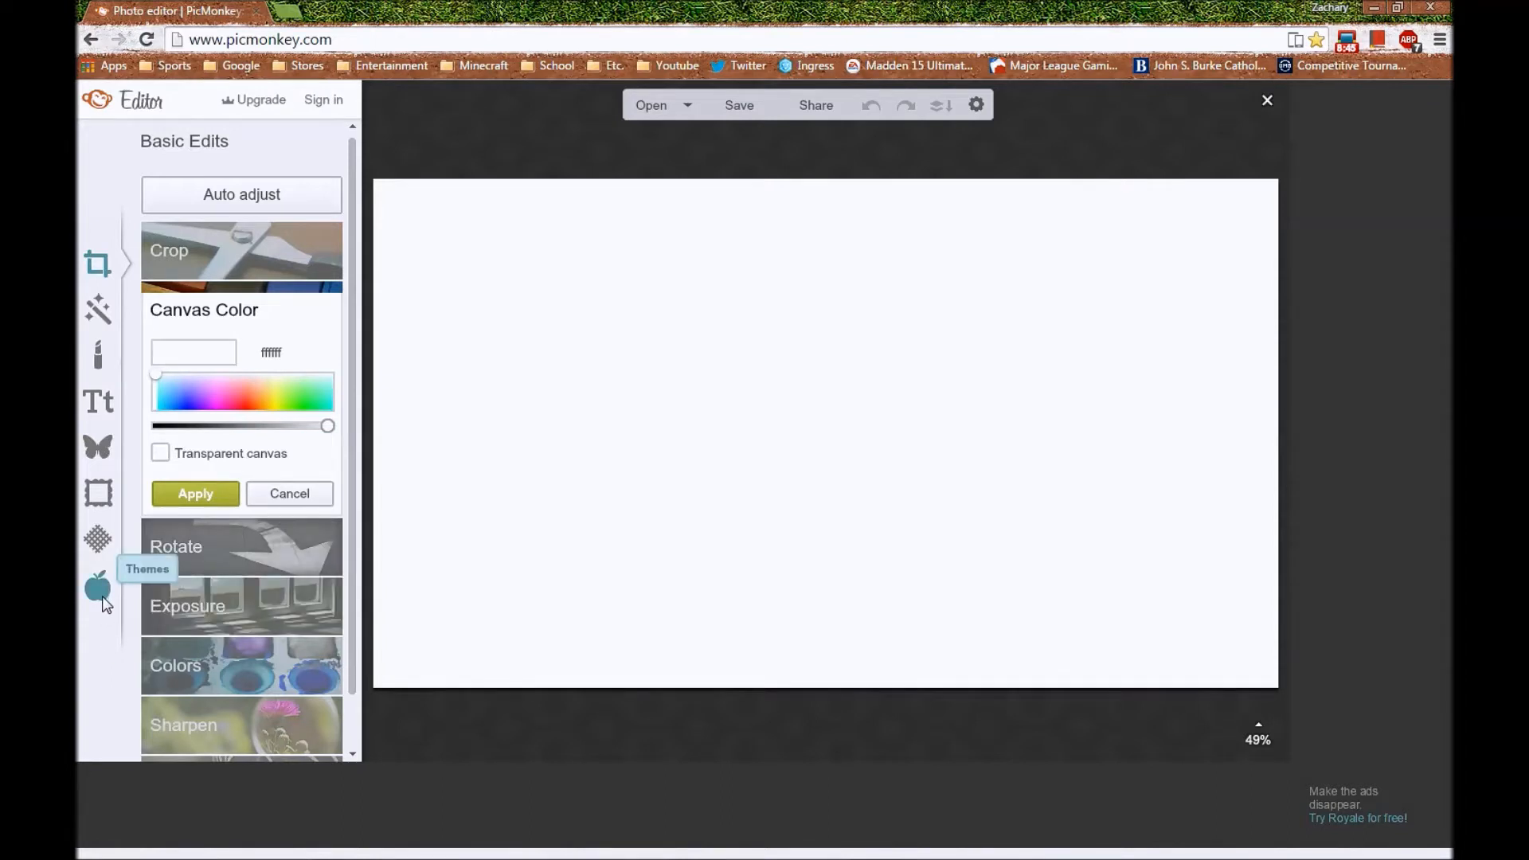
Apply the green hexagon image maxresdefault from the RTTSB folder to the canvas as a custom texture
left_click(99, 546)
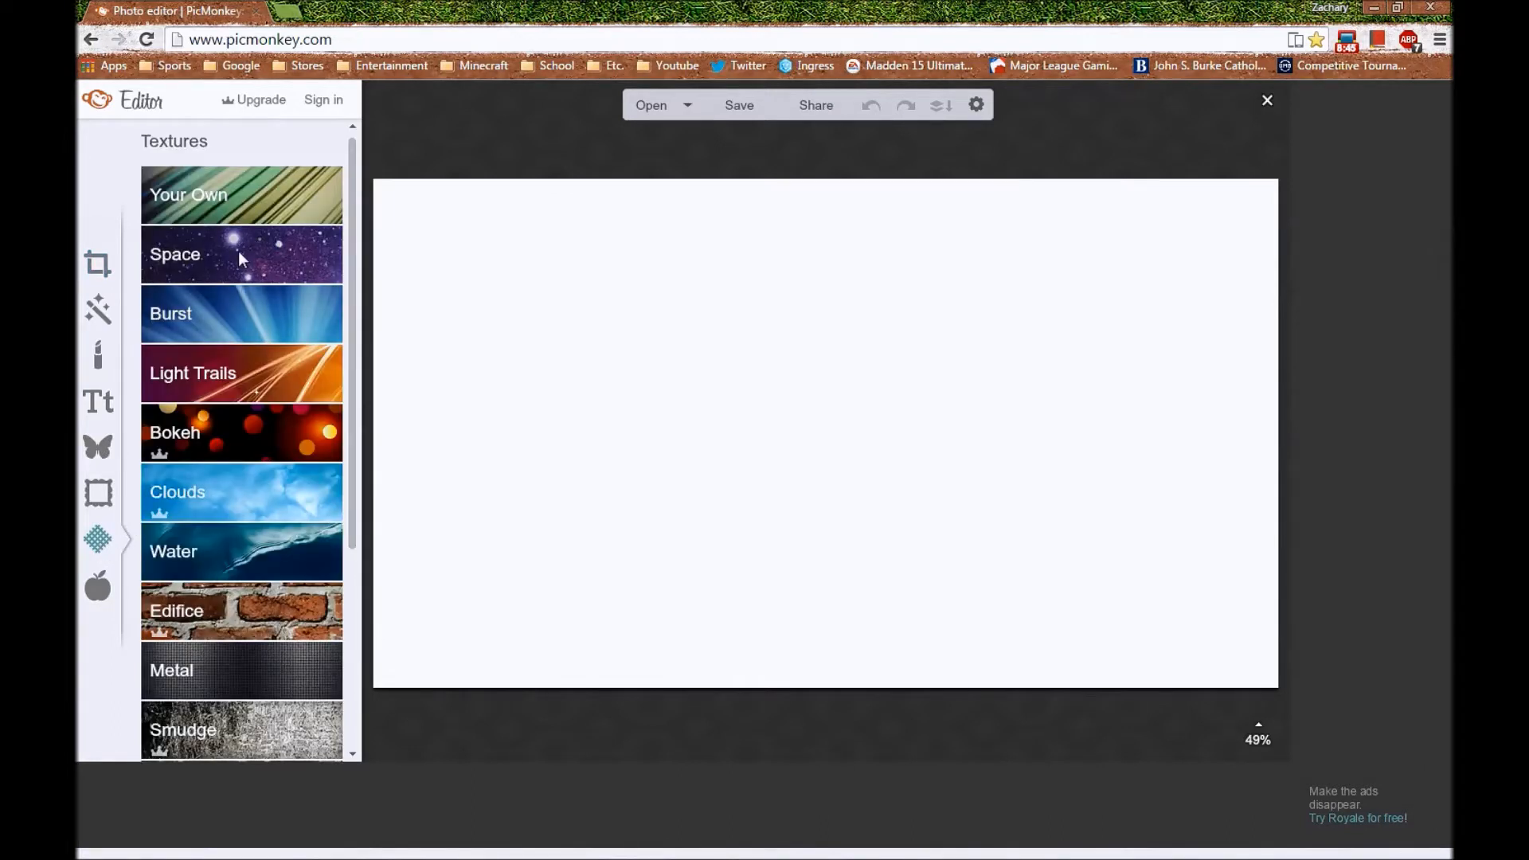
left_click(238, 215)
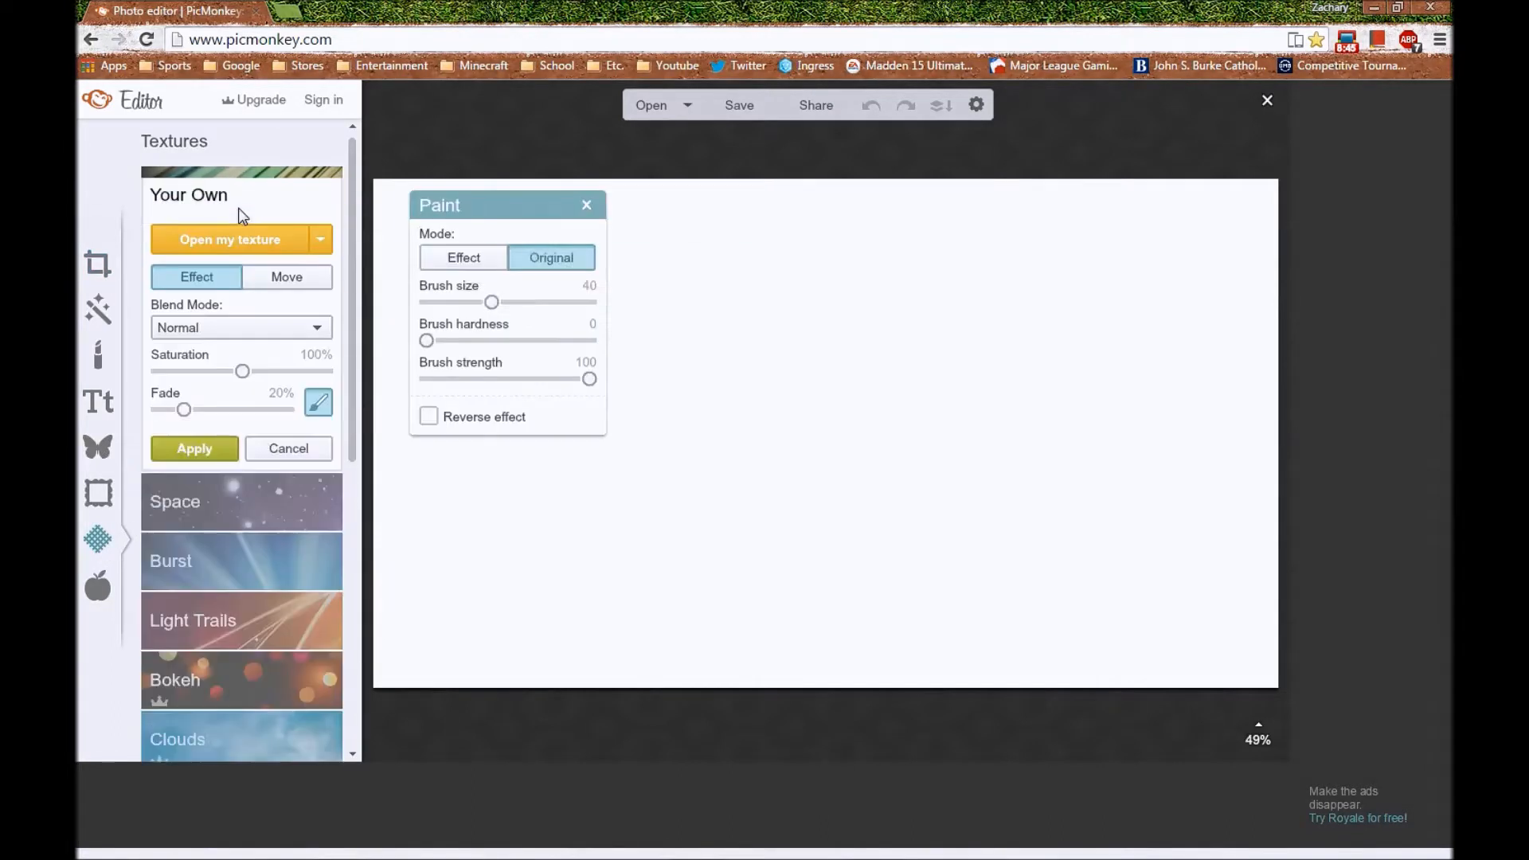
left_click(253, 240)
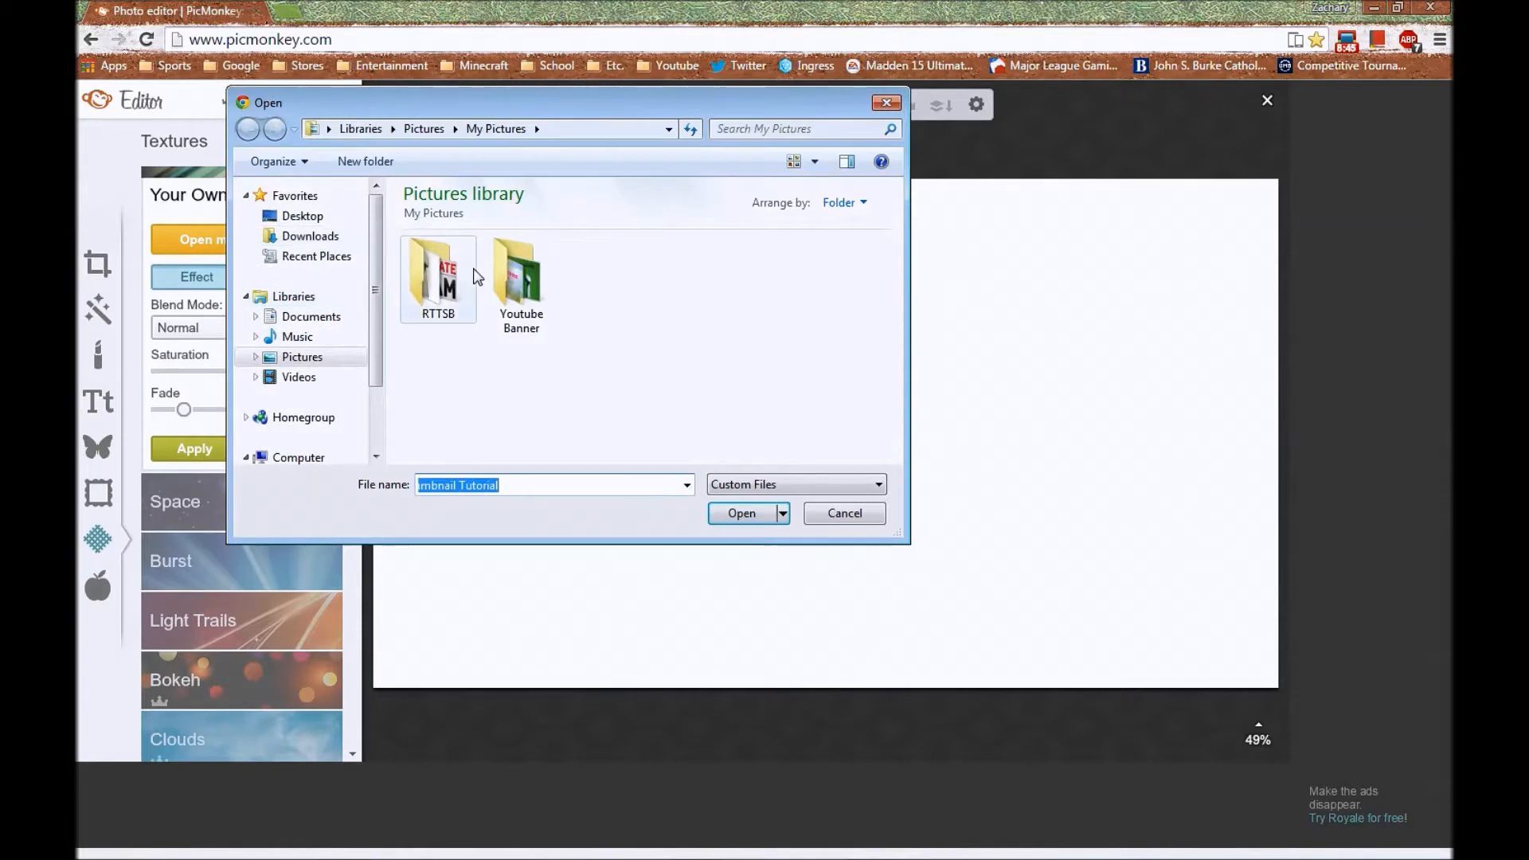
double_click(454, 285)
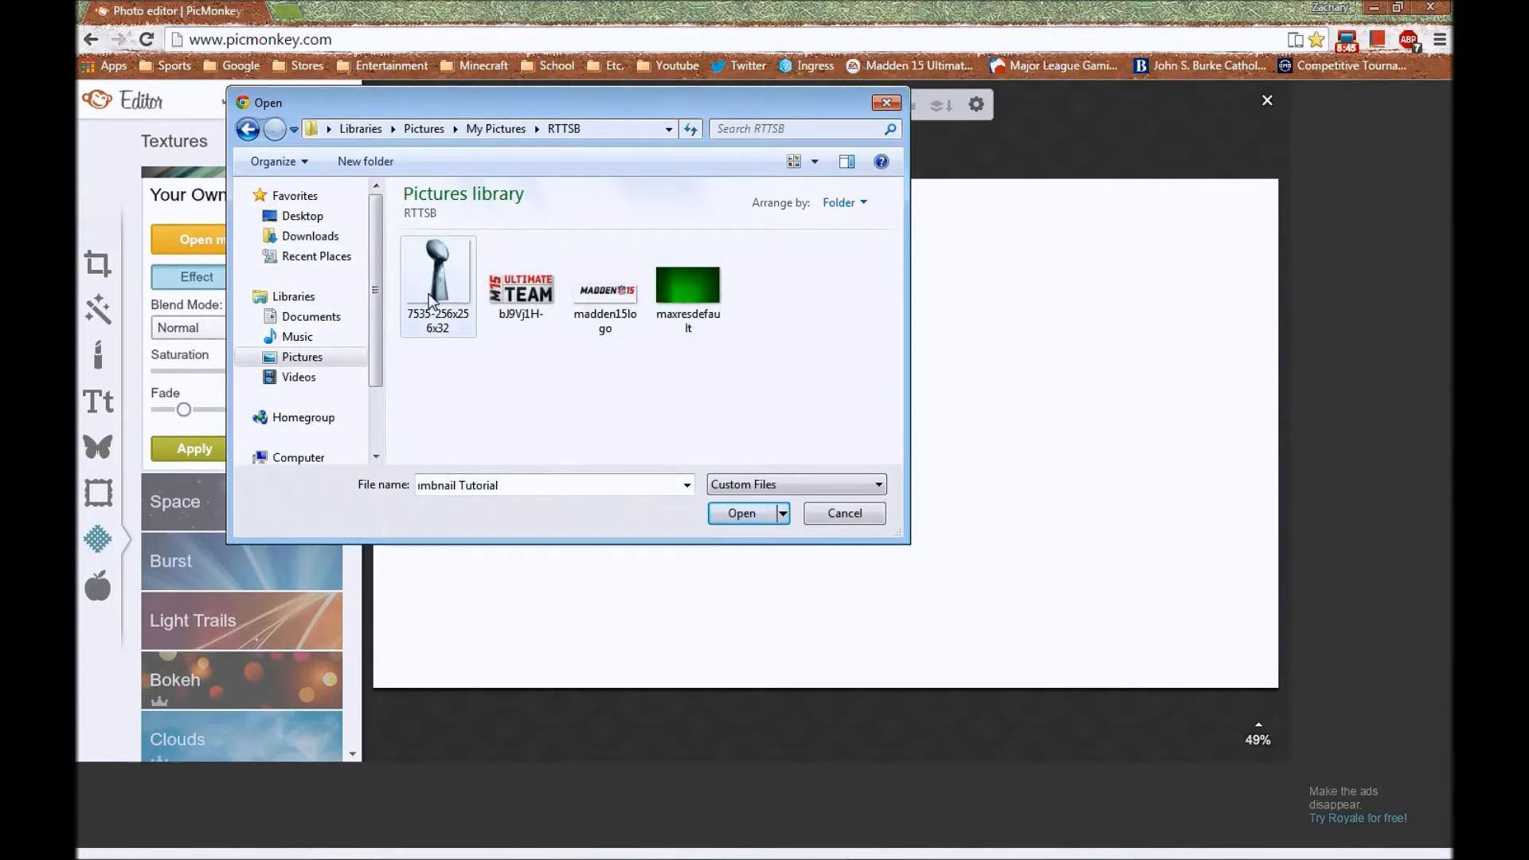
left_click(667, 295)
left_click(741, 513)
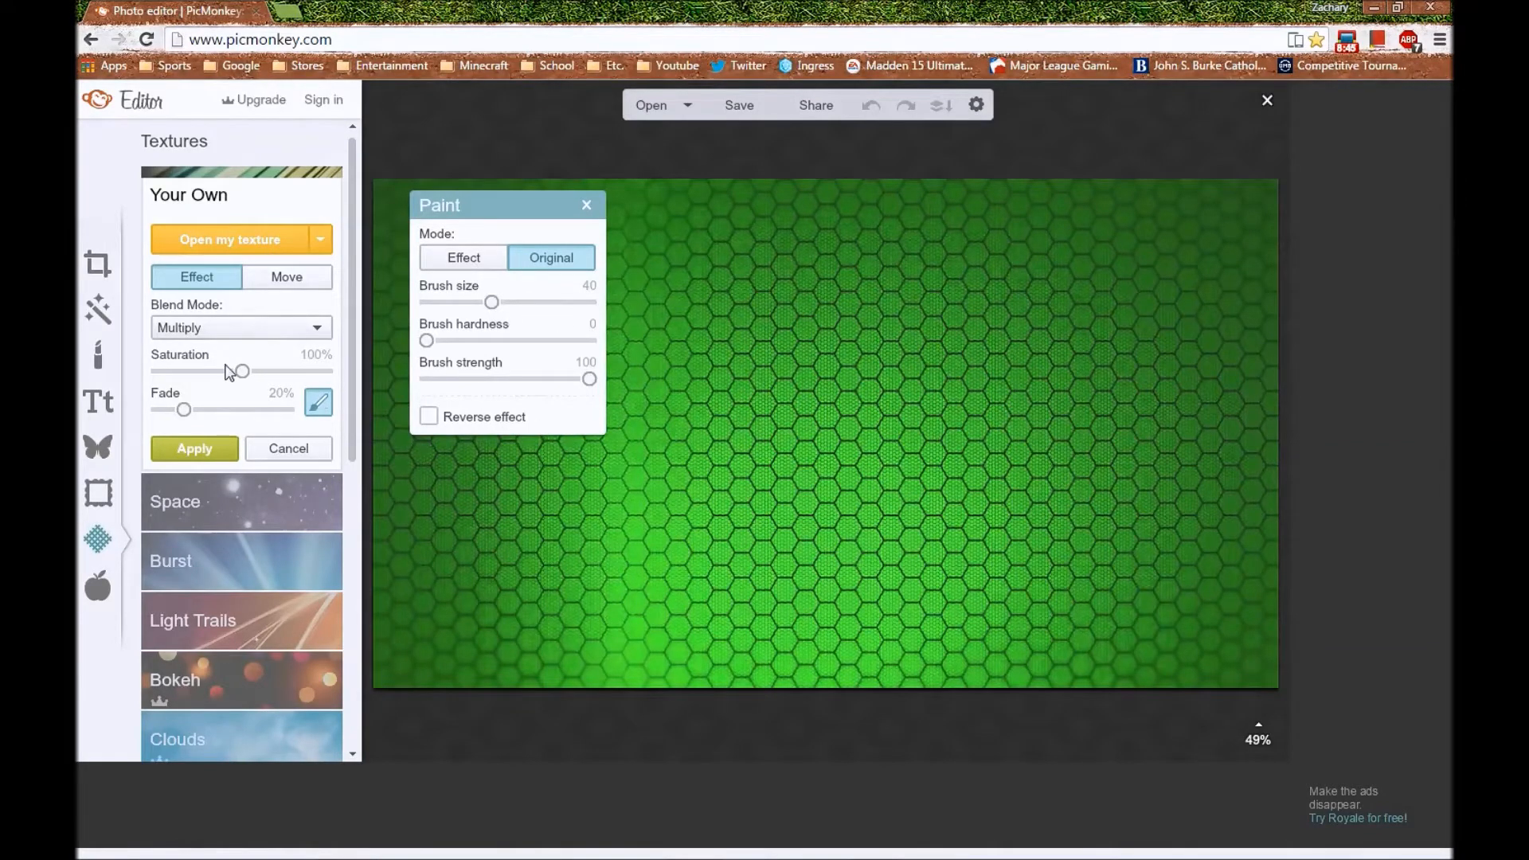
left_click(228, 458)
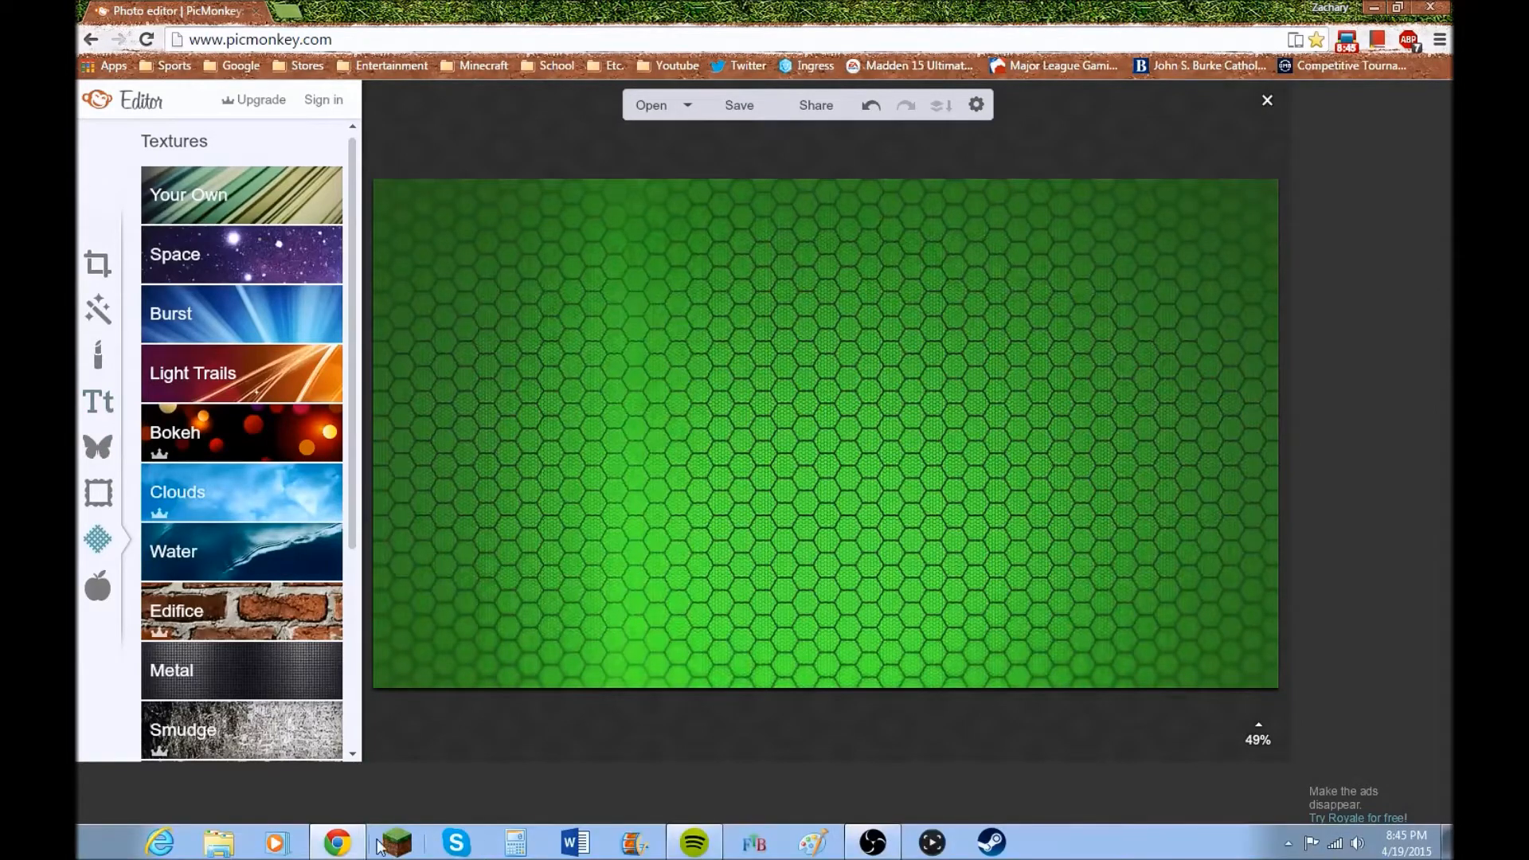
View the finished "madden thumbnail" picture in the Youtube Banner folder as a reference, then return to the PicMonkey editor
left_click(219, 842)
left_click(427, 368)
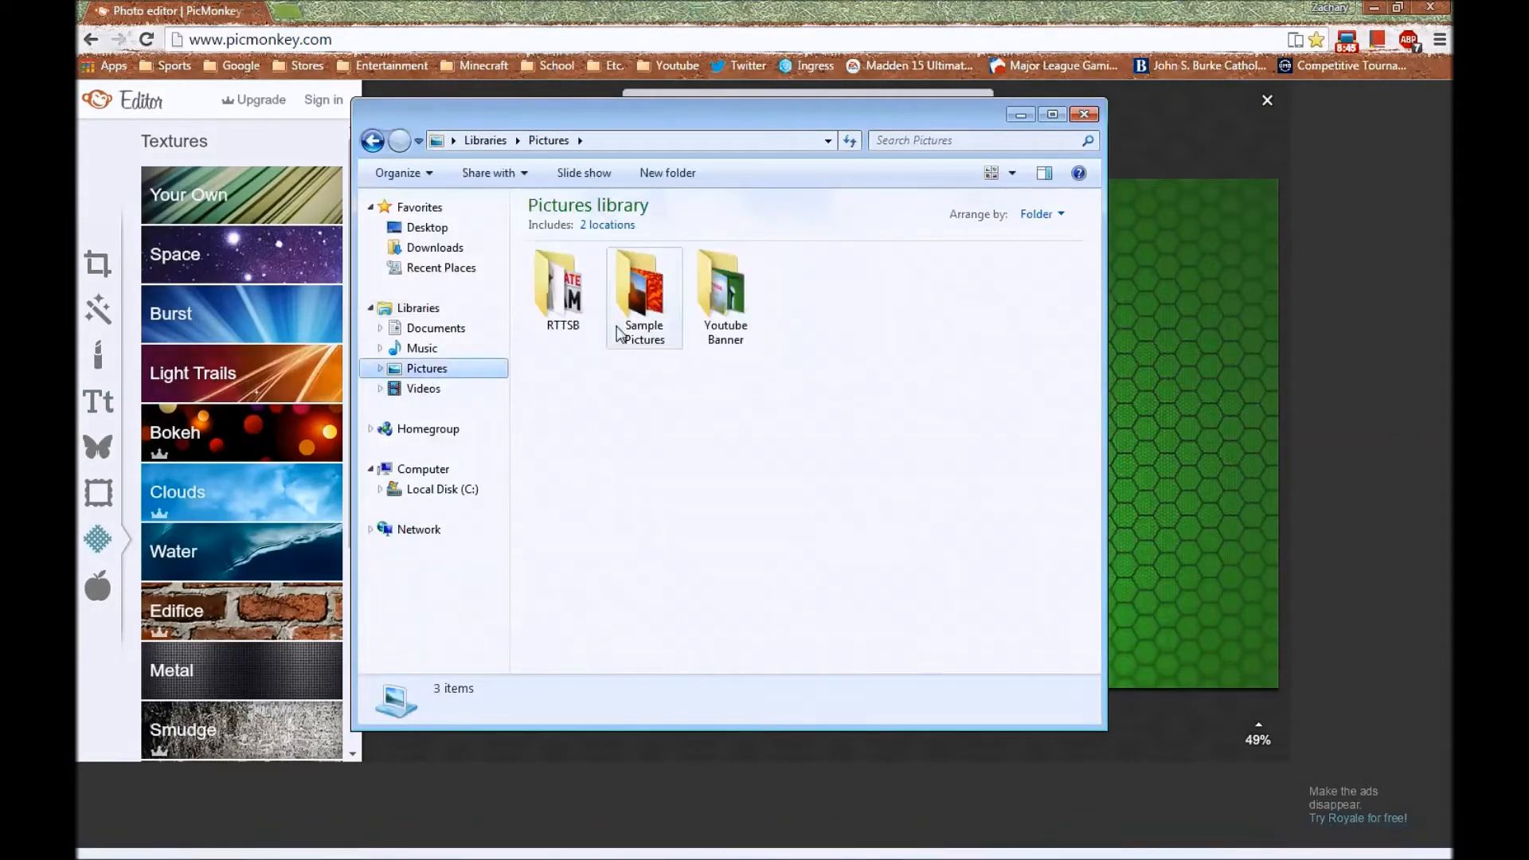
double_click(723, 319)
double_click(1040, 517)
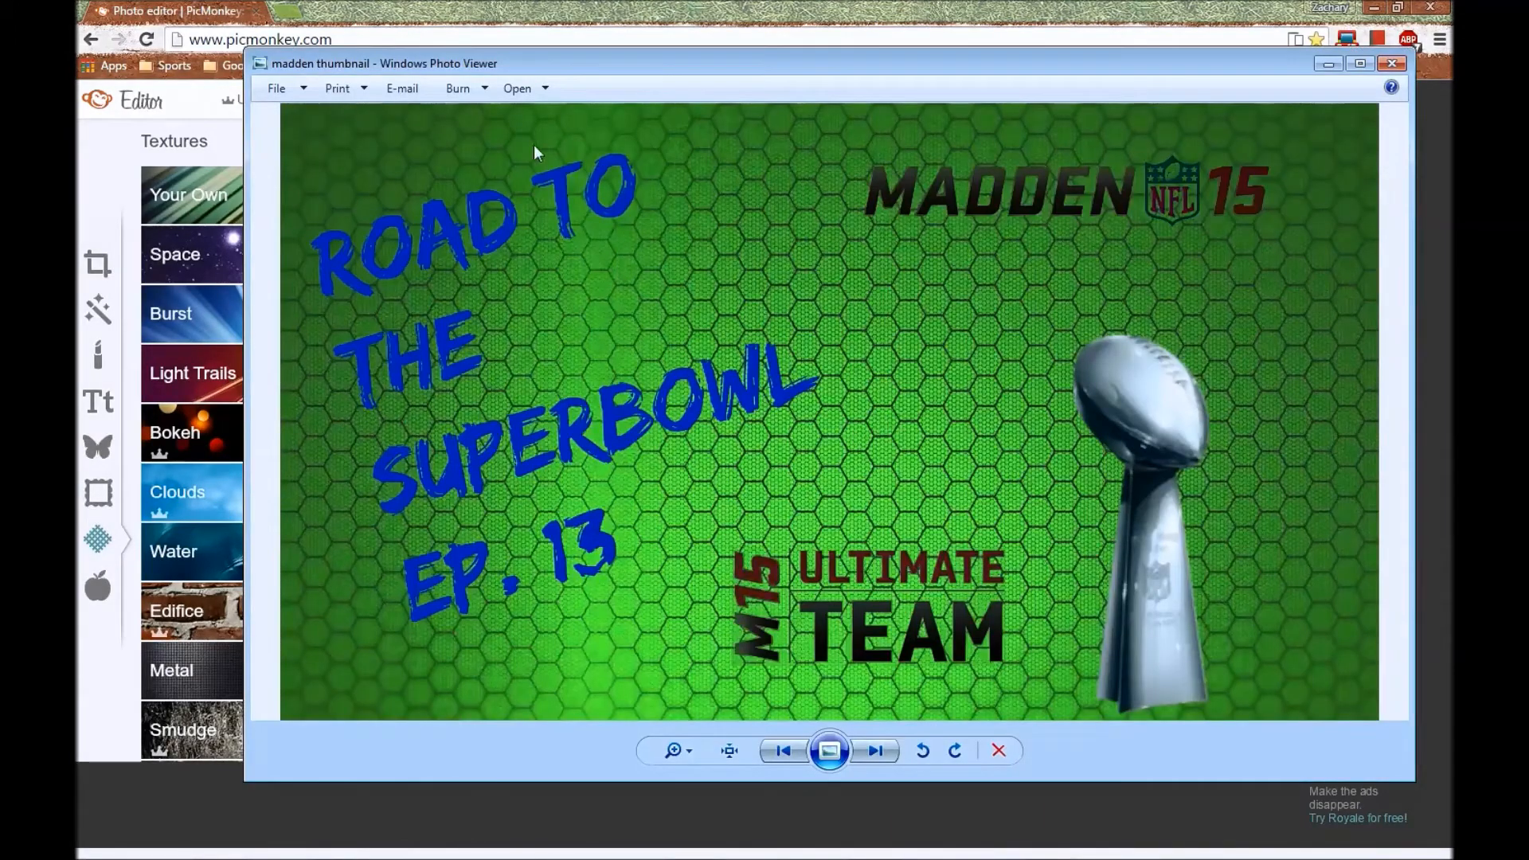
right_click(729, 599)
left_click(677, 476)
left_click(1328, 64)
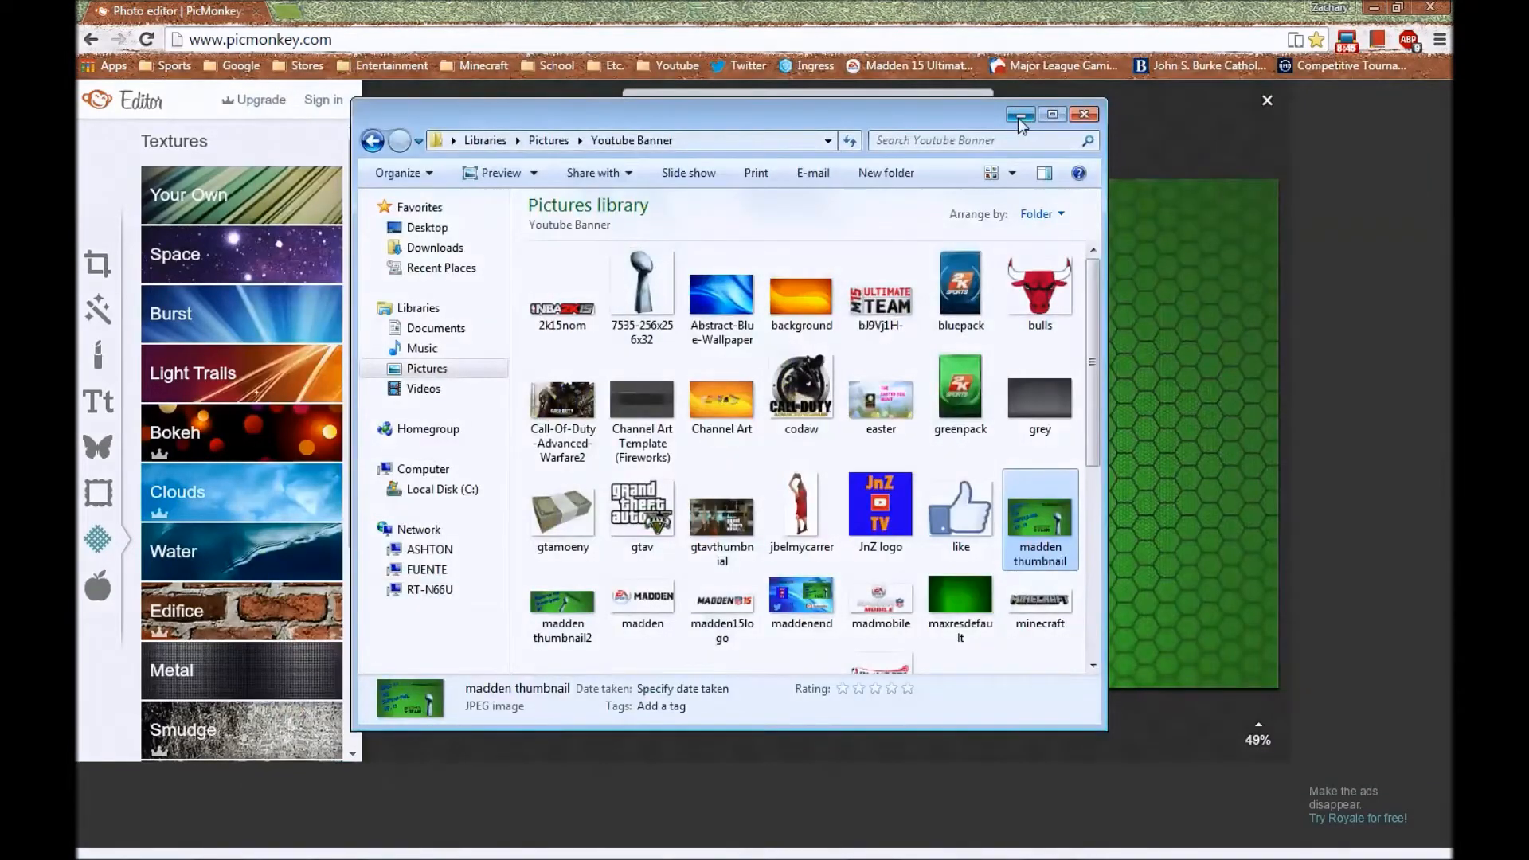
left_click(1022, 118)
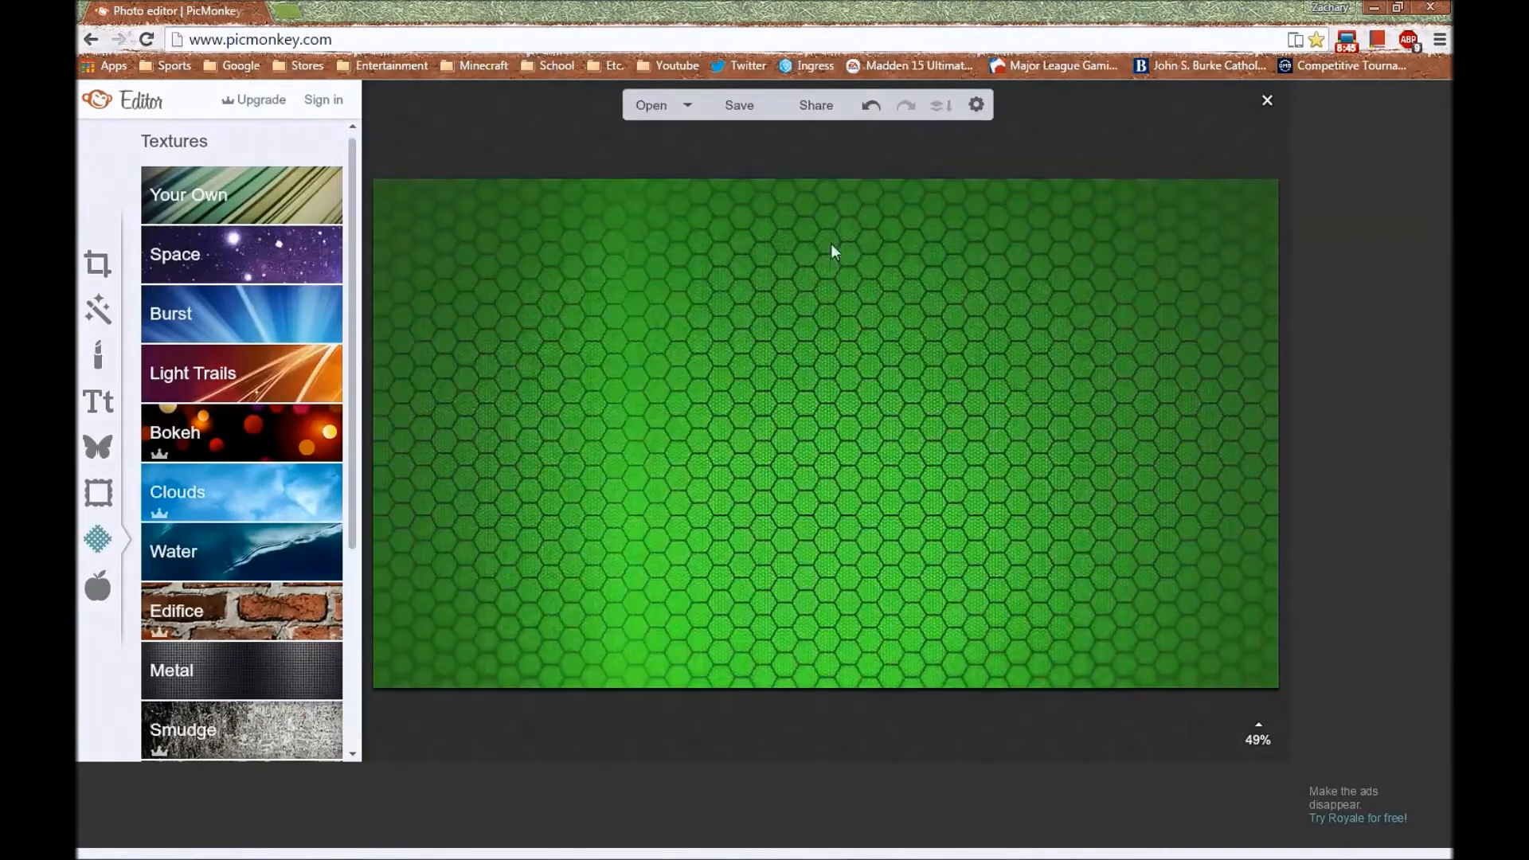
Choose the EDO font from PicMonkey's own fonts for the text
left_click(110, 403)
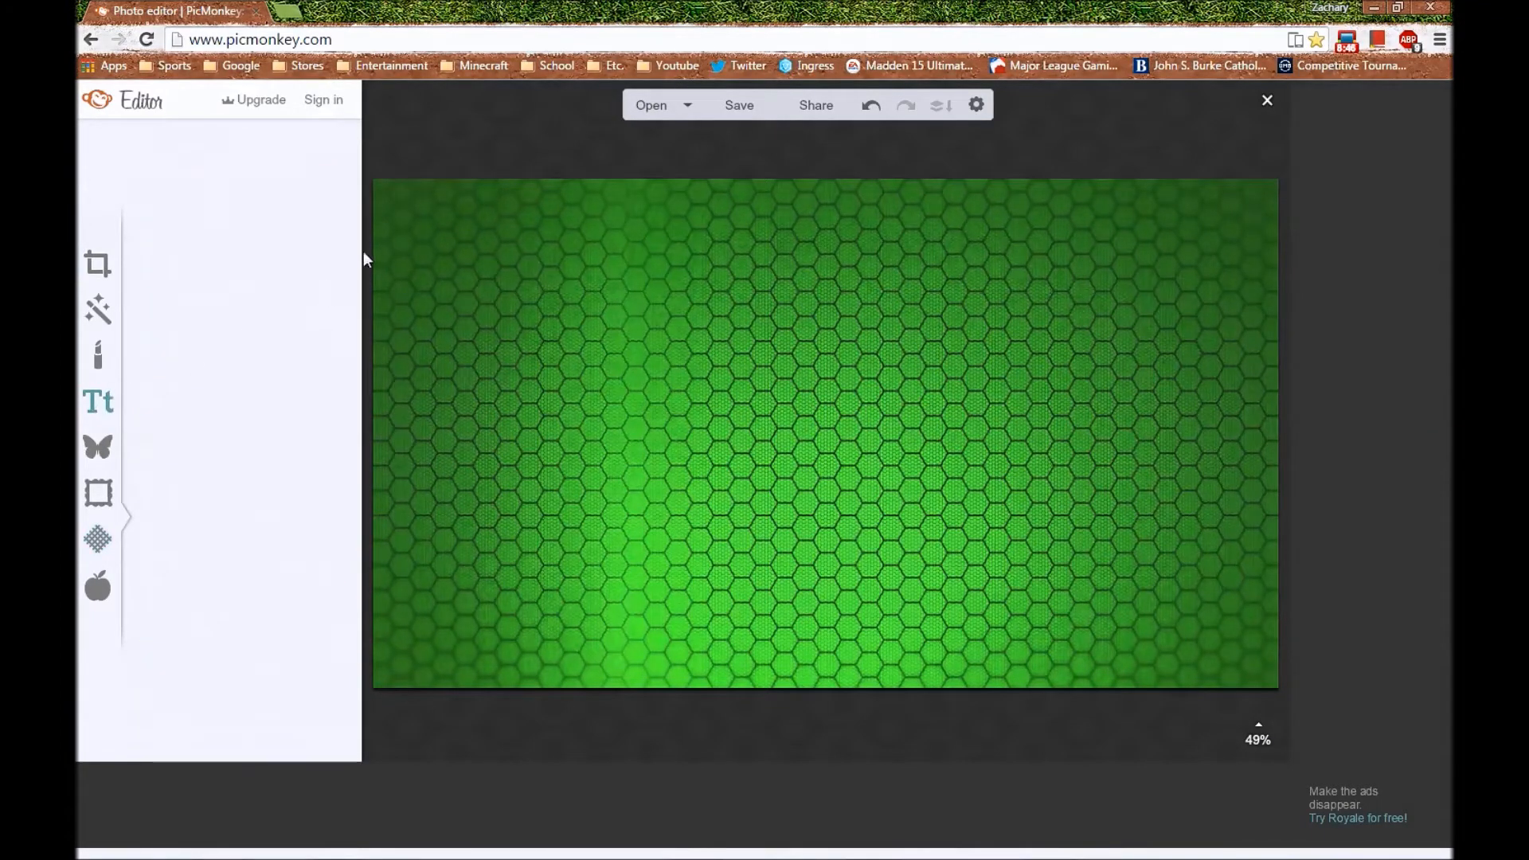
left_click_drag(356, 296, 285, 300)
left_click(306, 257)
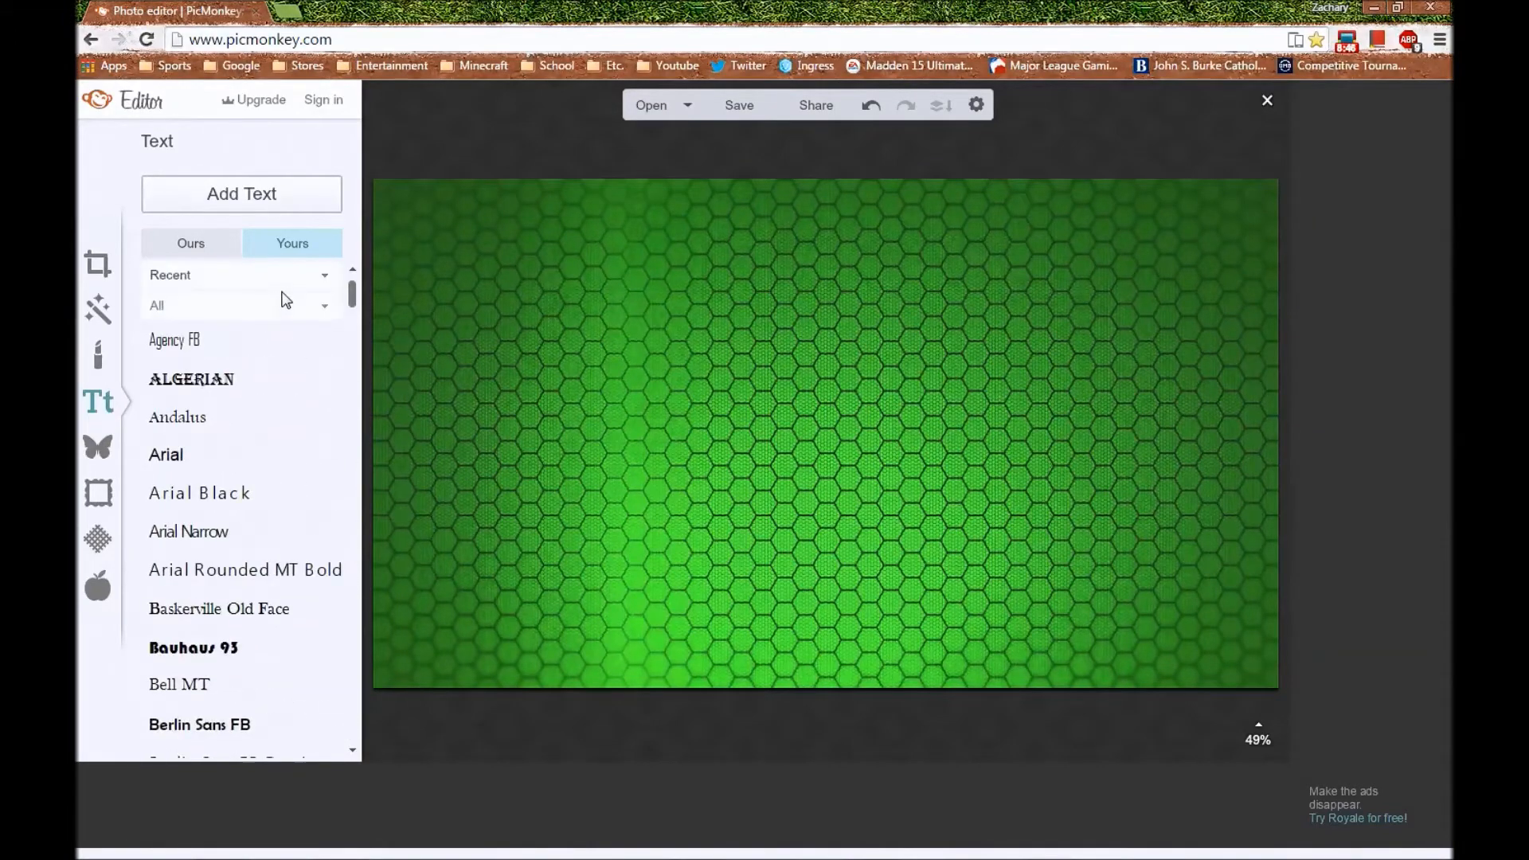
left_click(220, 252)
left_click_drag(353, 299, 341, 433)
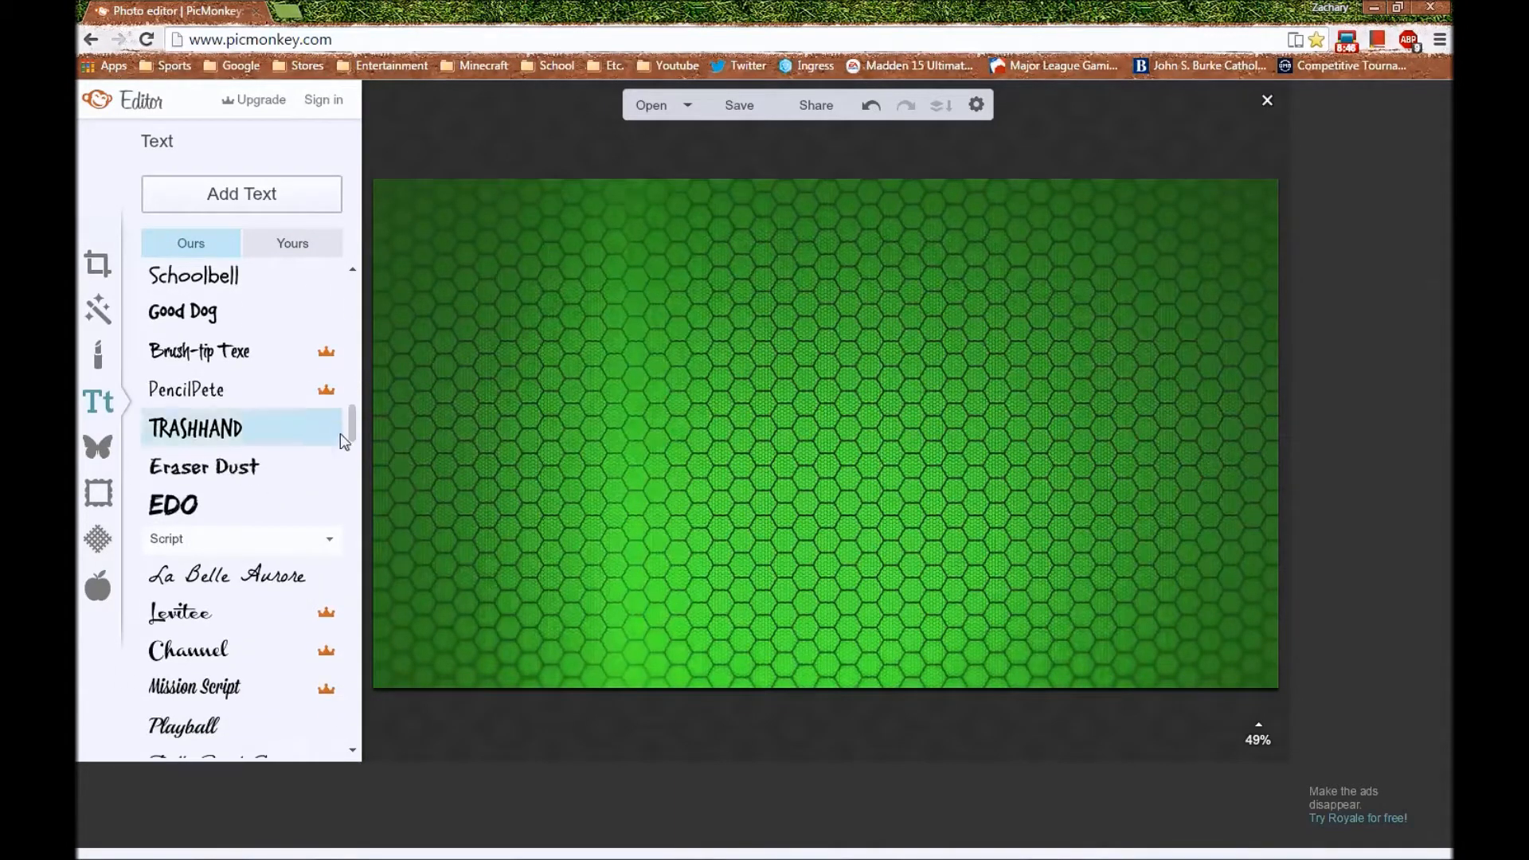
left_click(196, 521)
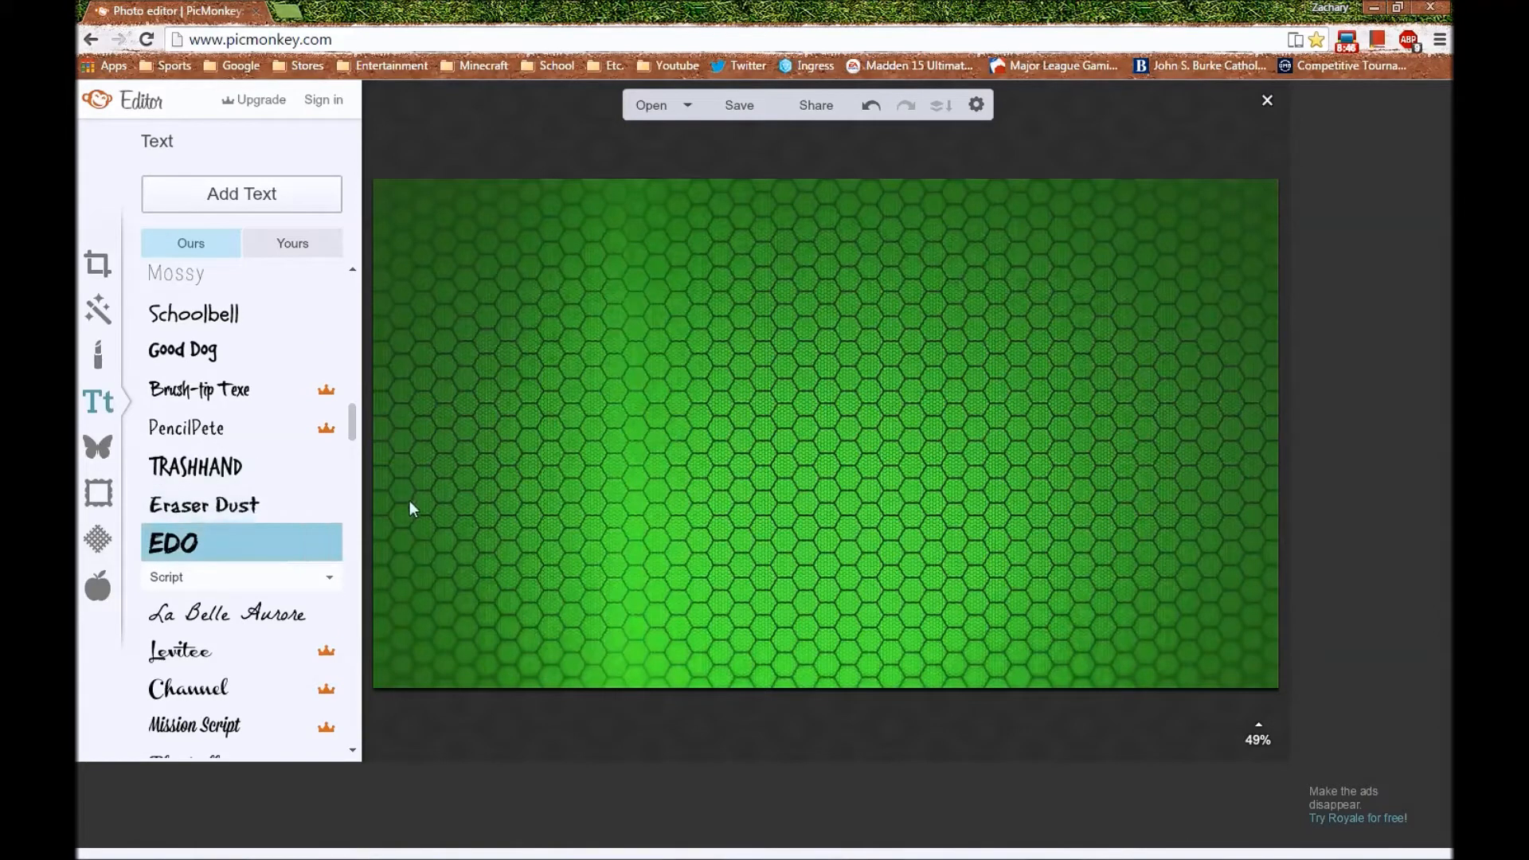
Add a text box in the canvas's upper-left area reading "ROAD TO", "THE", "SUPERBOWL", "EP. 13" on four separate lines
left_click(268, 203)
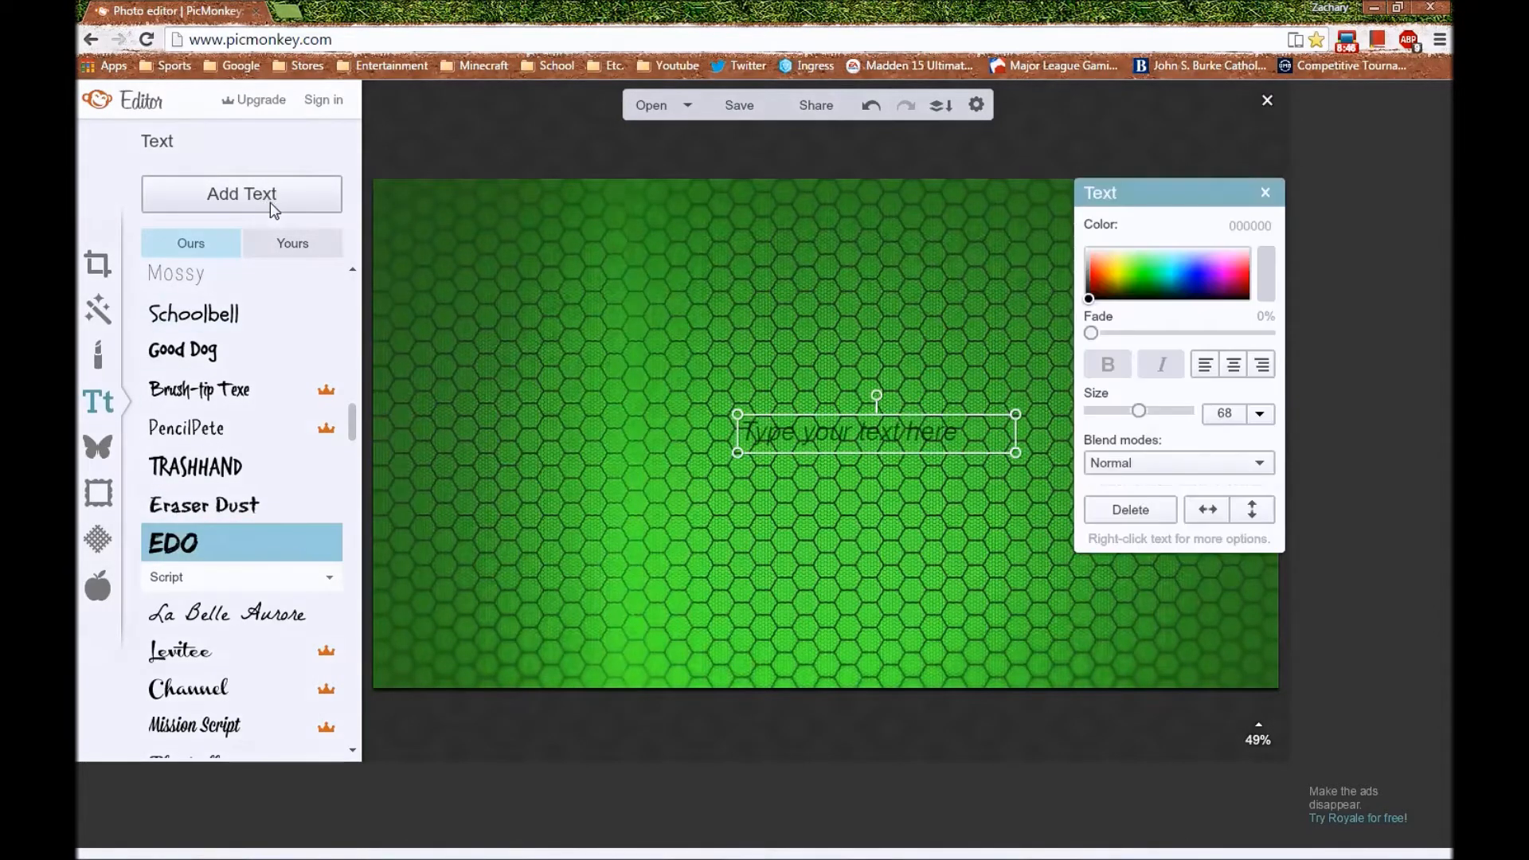
left_click_drag(846, 427, 561, 297)
left_click(561, 297)
type("ROAD T")
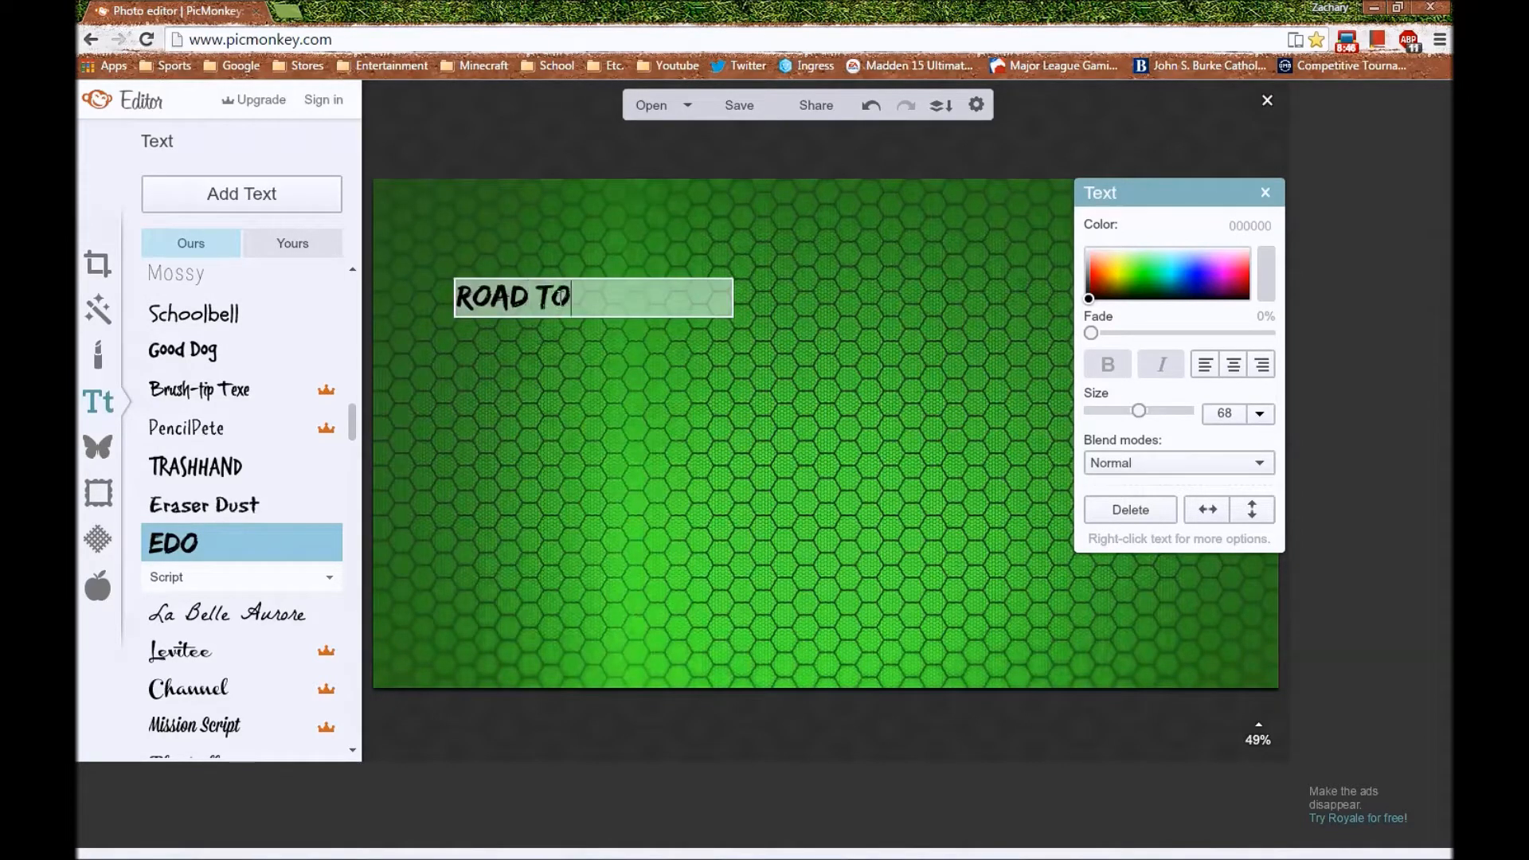
type("O")
key("Return")
type("THE")
key("Return")
type("SUPERBOWL")
key("Return")
type("EP. 13")
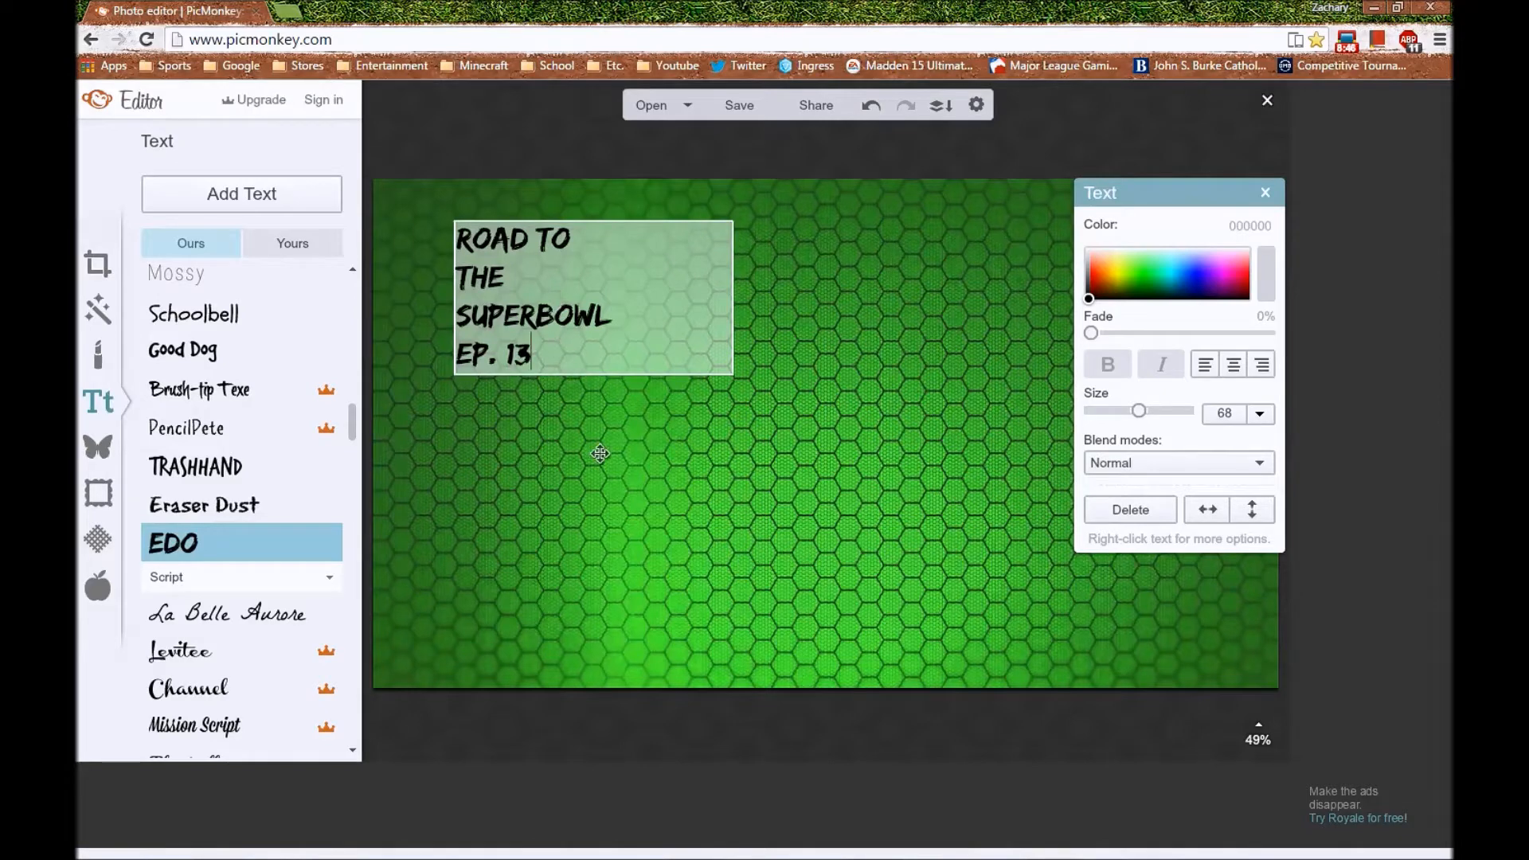
left_click(602, 460)
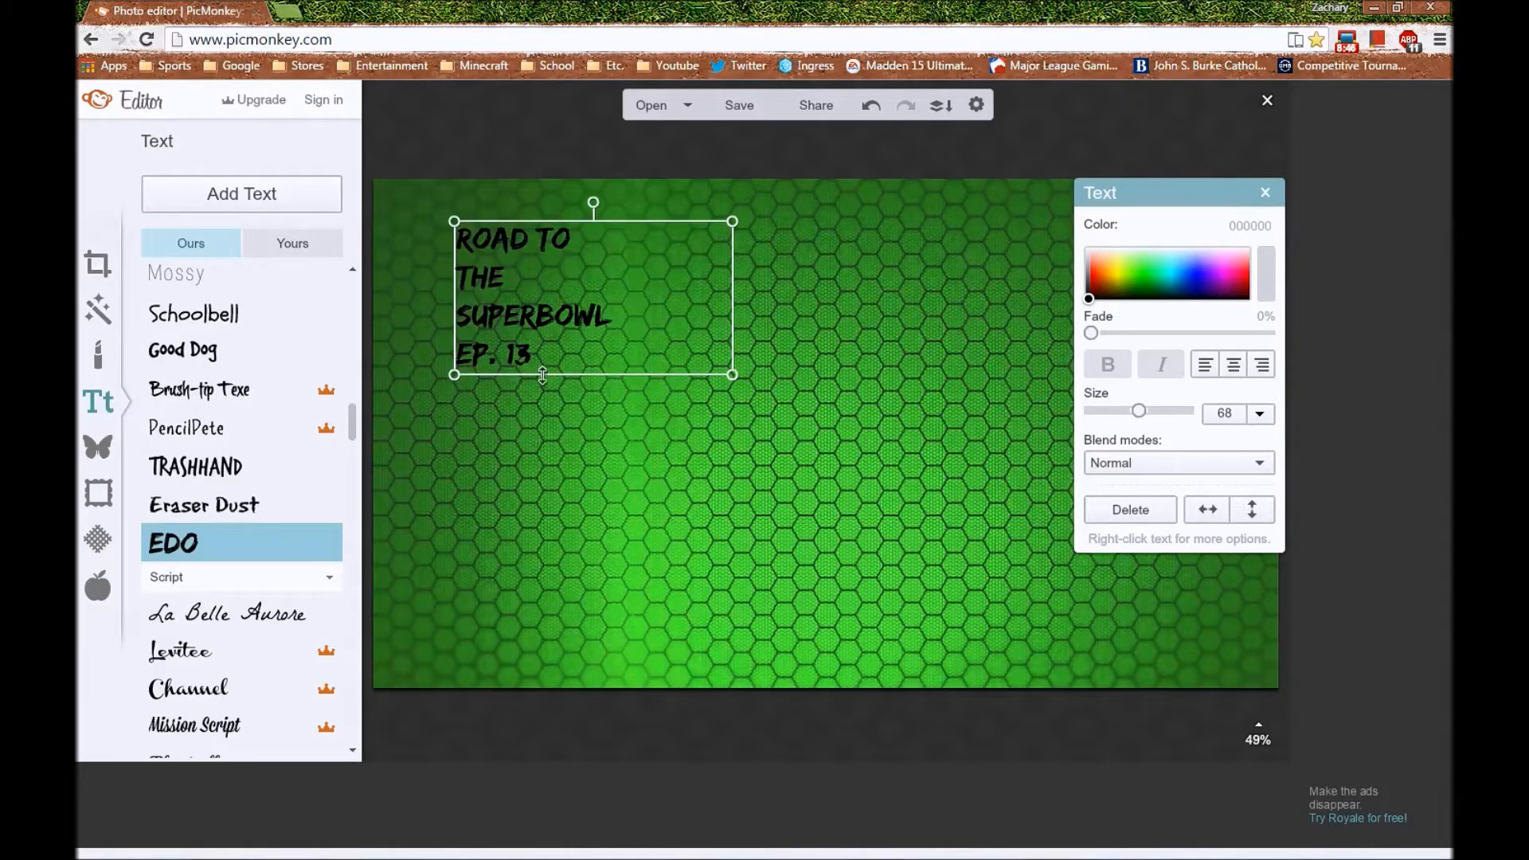
Colour all four lines of the title text blue (1b00e2) and align them to the right
left_click(543, 350)
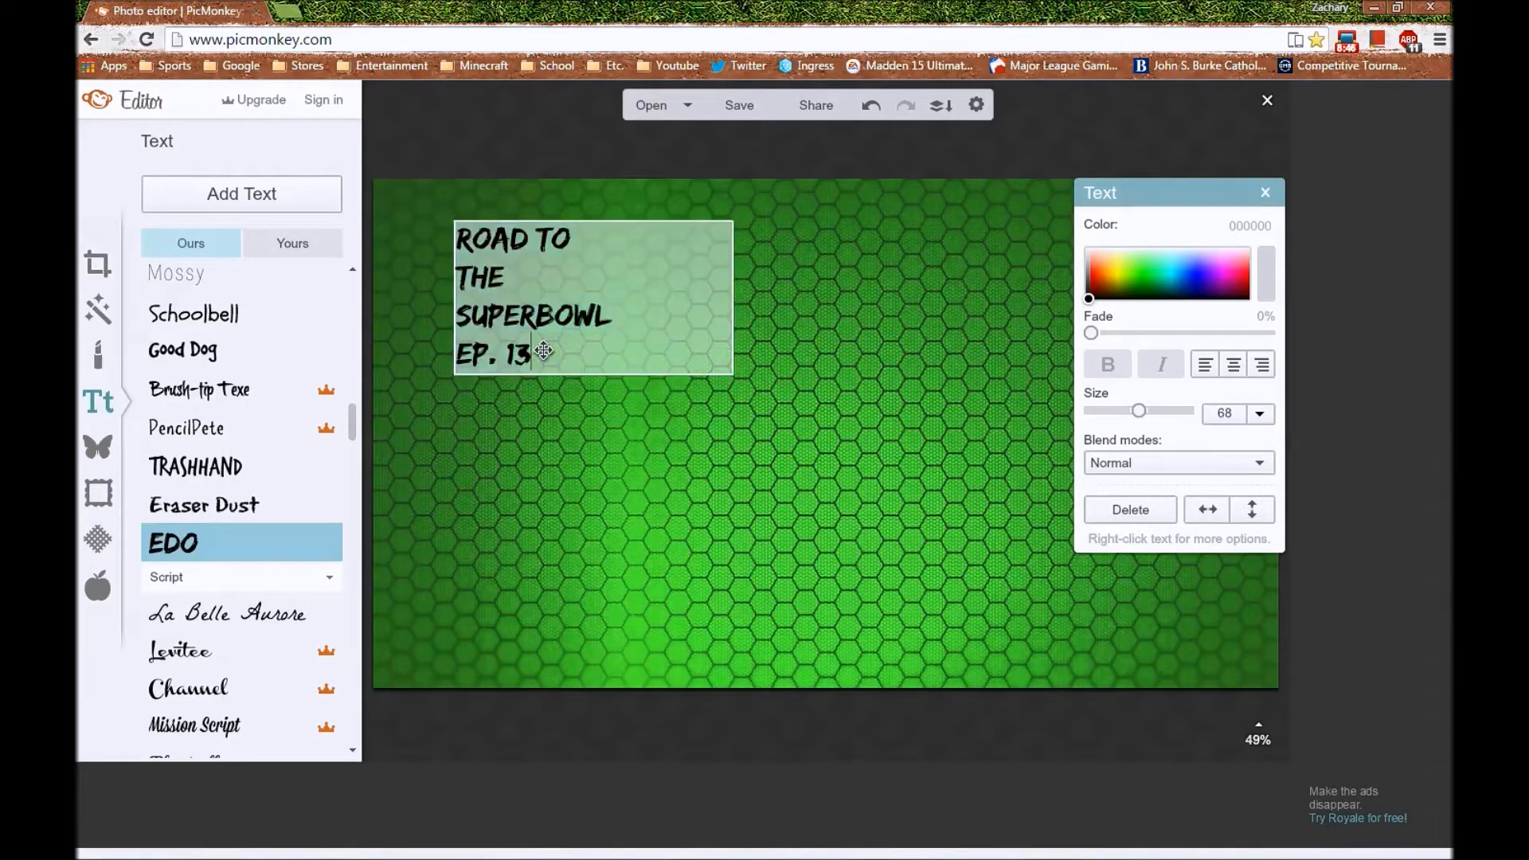
left_click_drag(543, 351, 451, 239)
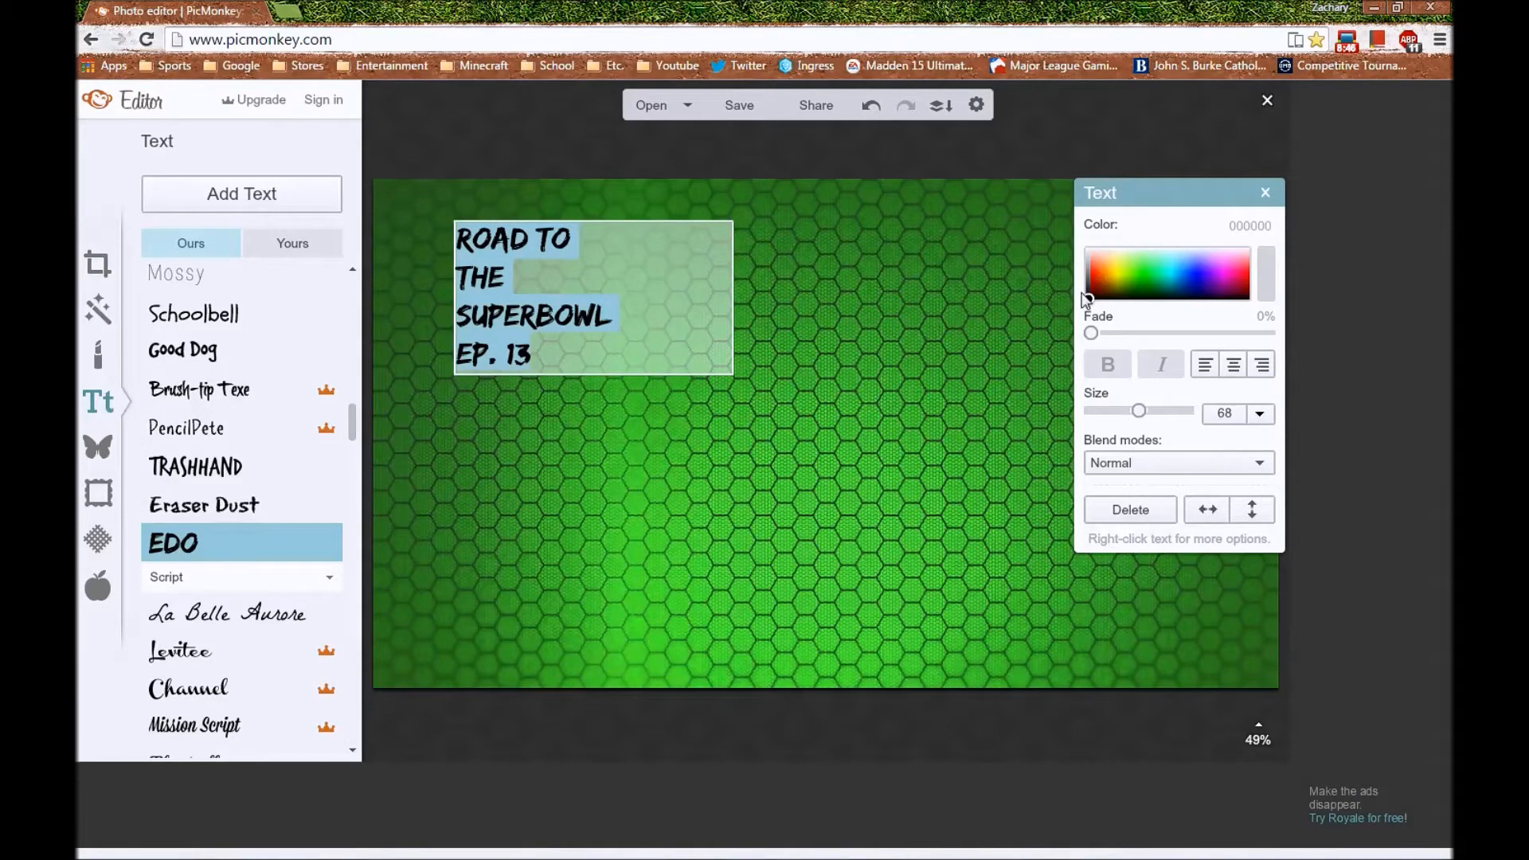
left_click_drag(1088, 302, 1204, 285)
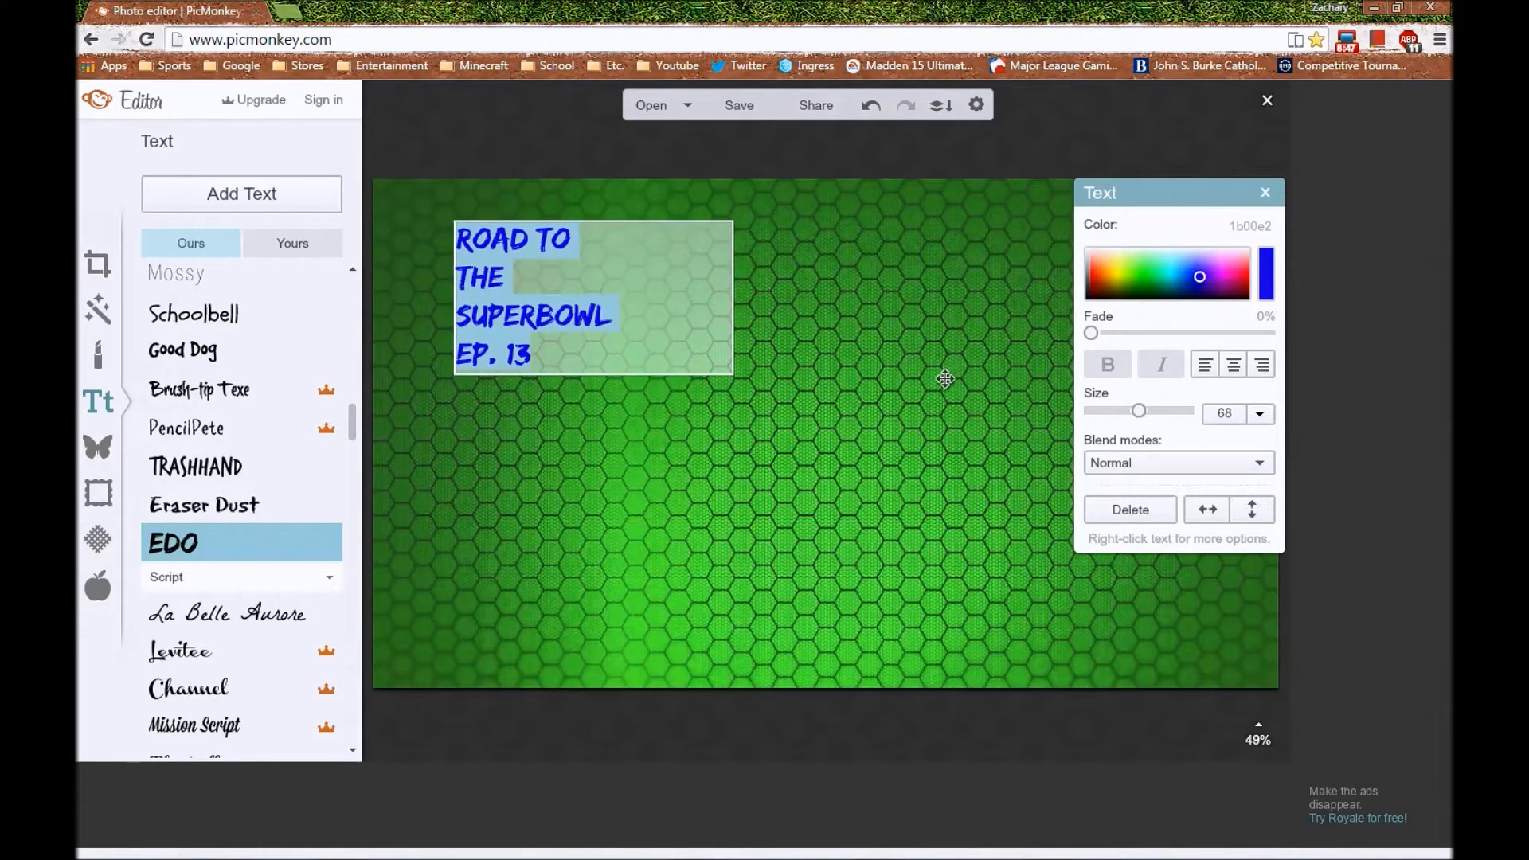
left_click(1232, 365)
left_click(1263, 365)
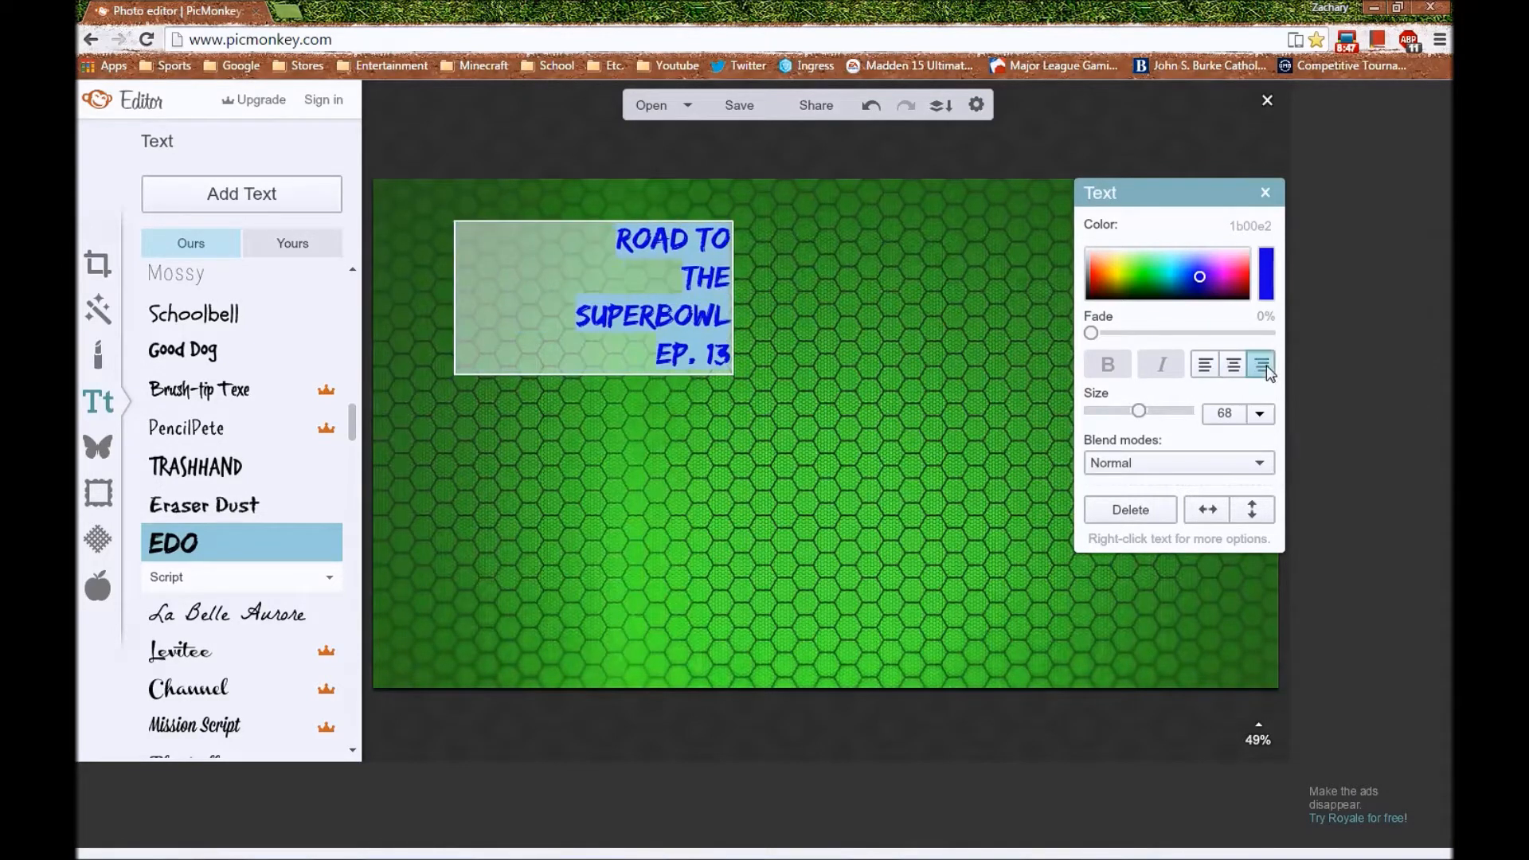
Align all four lines of the title text to the left and shift the text box slightly to the right
left_click(1205, 364)
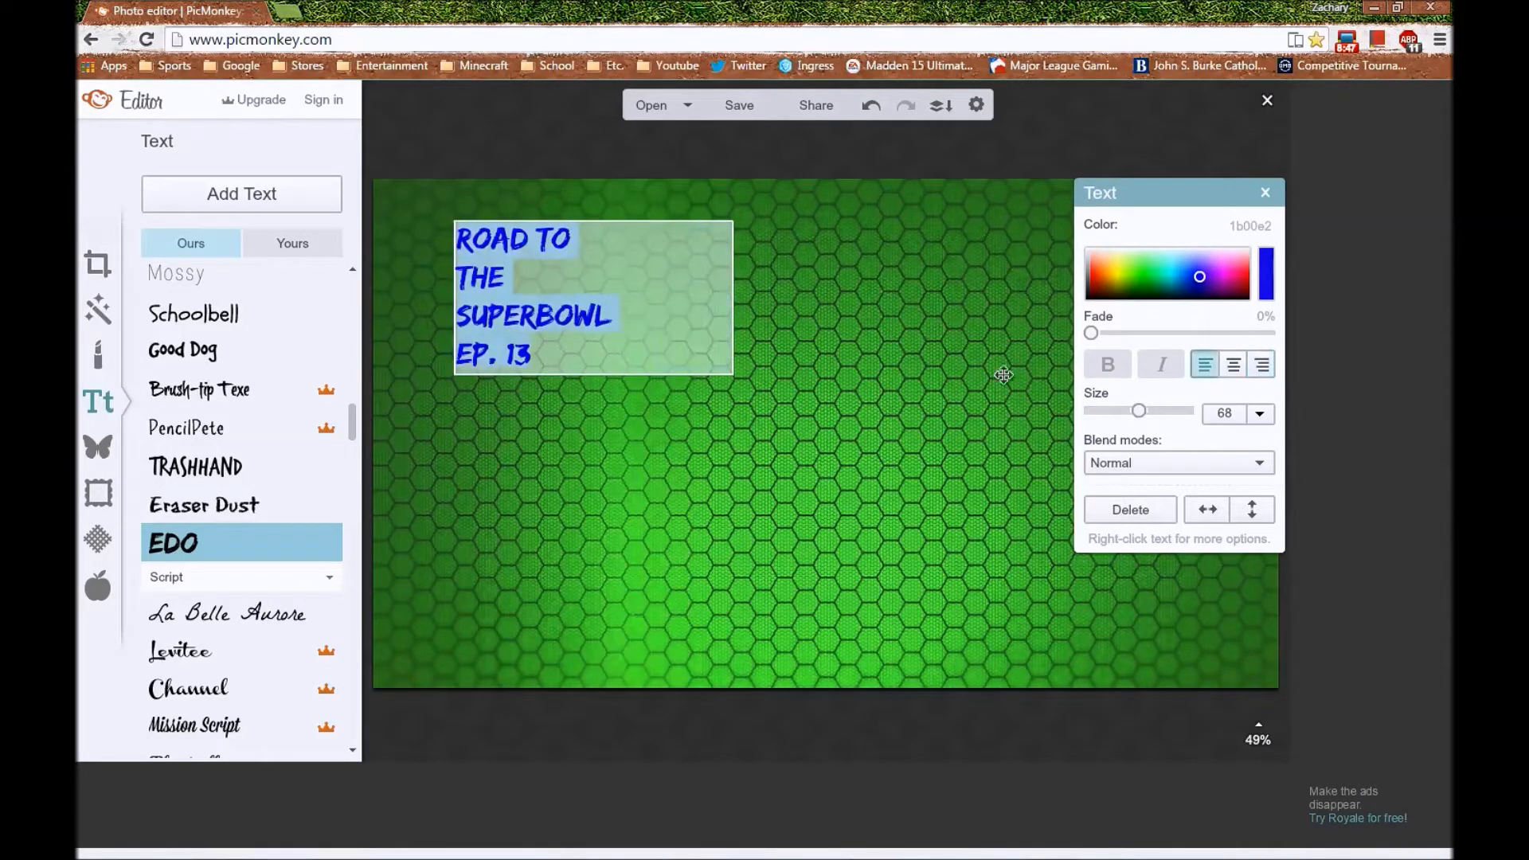
left_click(817, 412)
left_click_drag(583, 329, 470, 235)
left_click(589, 362)
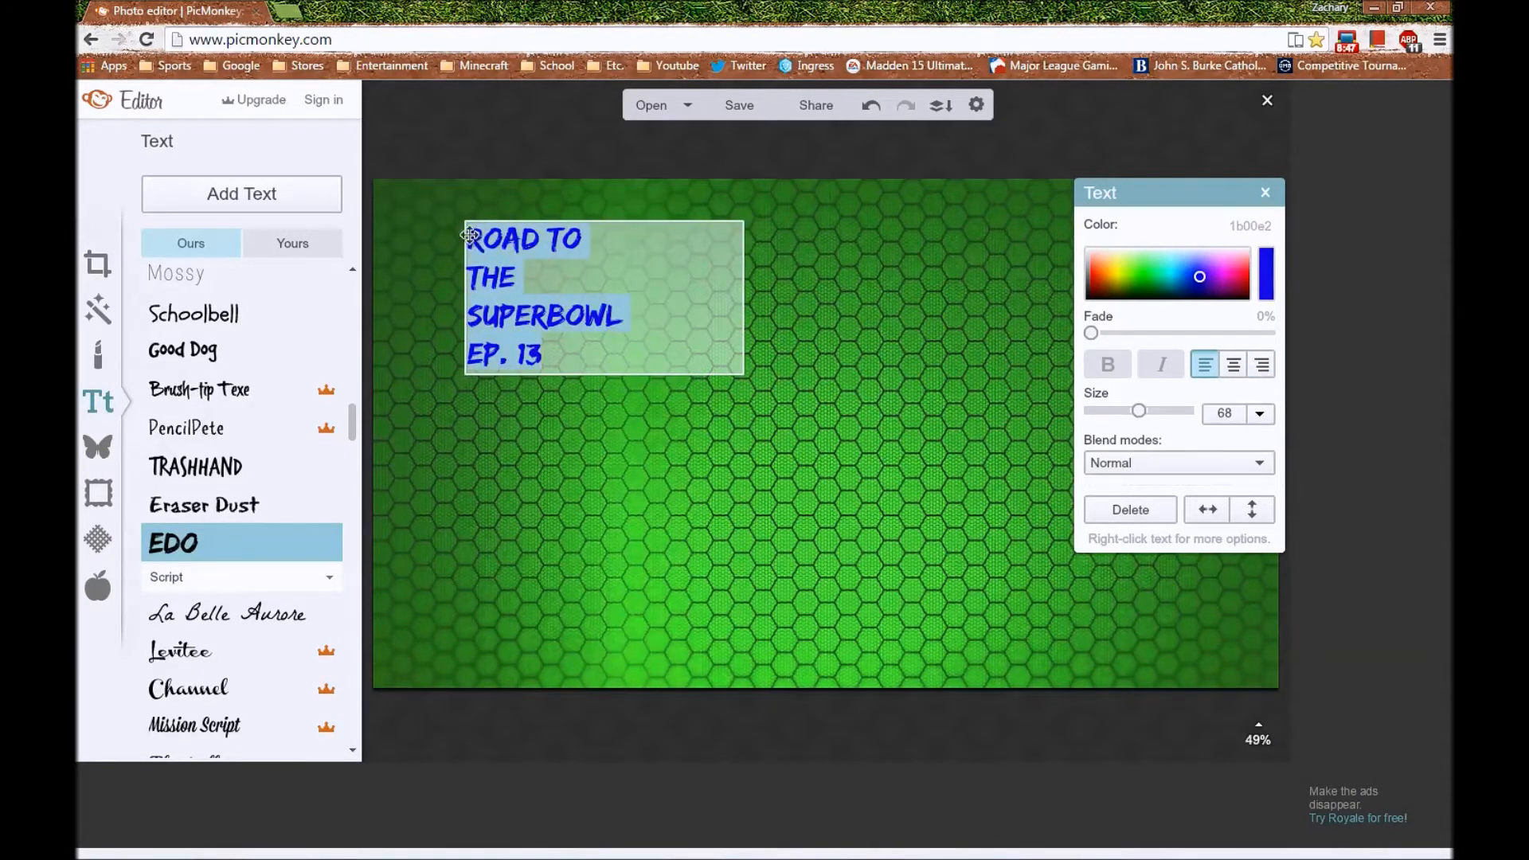
Enlarge the title text to size 165 and move it into the left and middle area of the canvas
mouse_move(1135, 412)
left_mouse_down()
mouse_move(1161, 412)
mouse_move(1136, 414)
left_mouse_up()
left_click(903, 418)
left_click_drag(606, 325, 681, 345)
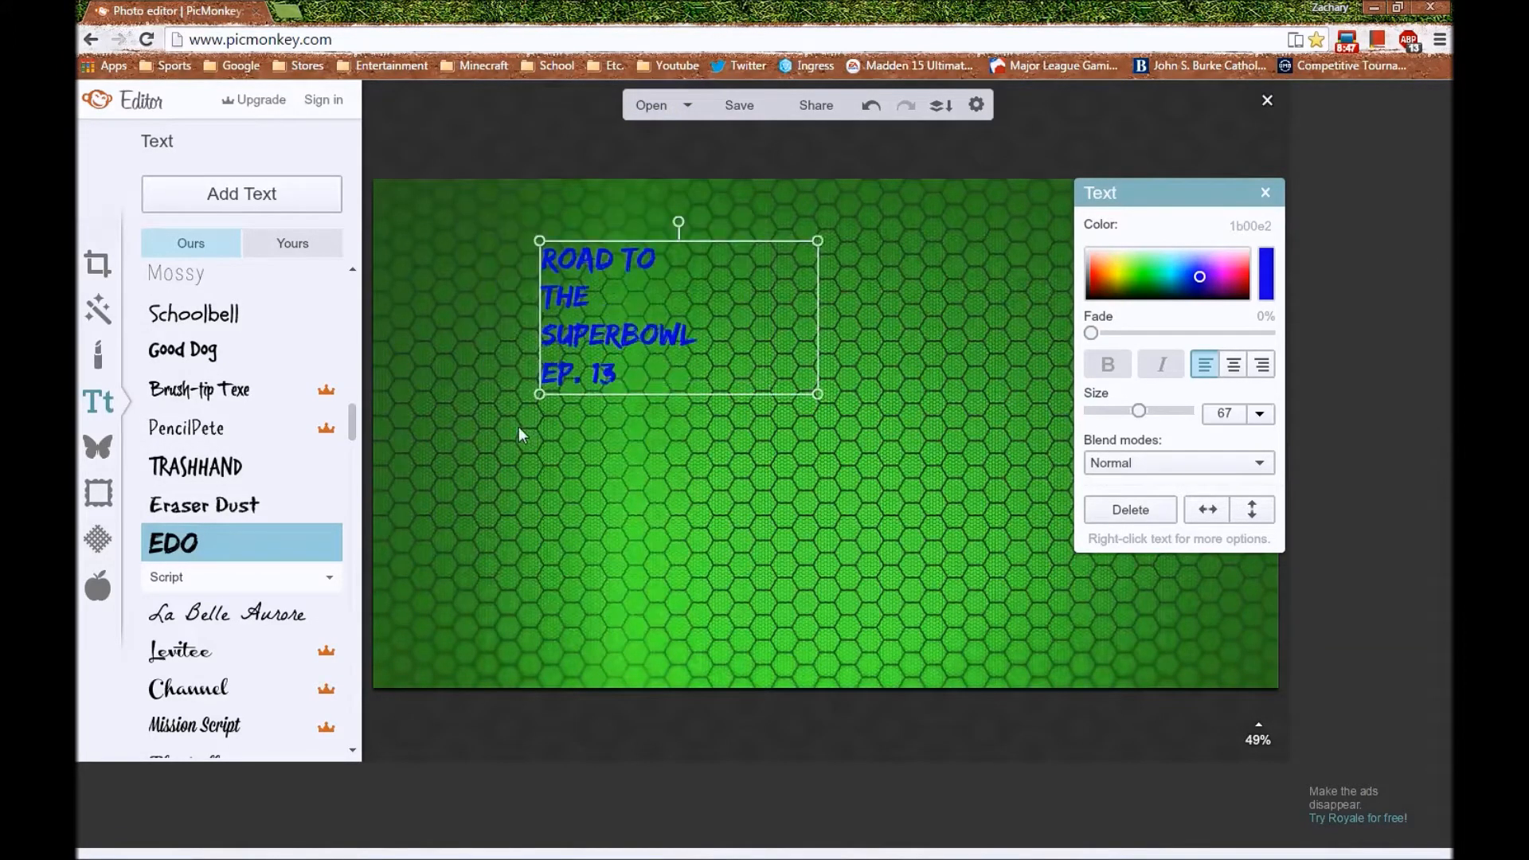
left_click_drag(540, 395, 433, 585)
left_click_drag(681, 451, 745, 465)
Tilt the title slightly counter-clockwise so its lines rise to the right, and position it over the canvas's left half
left_click_drag(833, 216, 789, 220)
left_click_drag(803, 390, 748, 345)
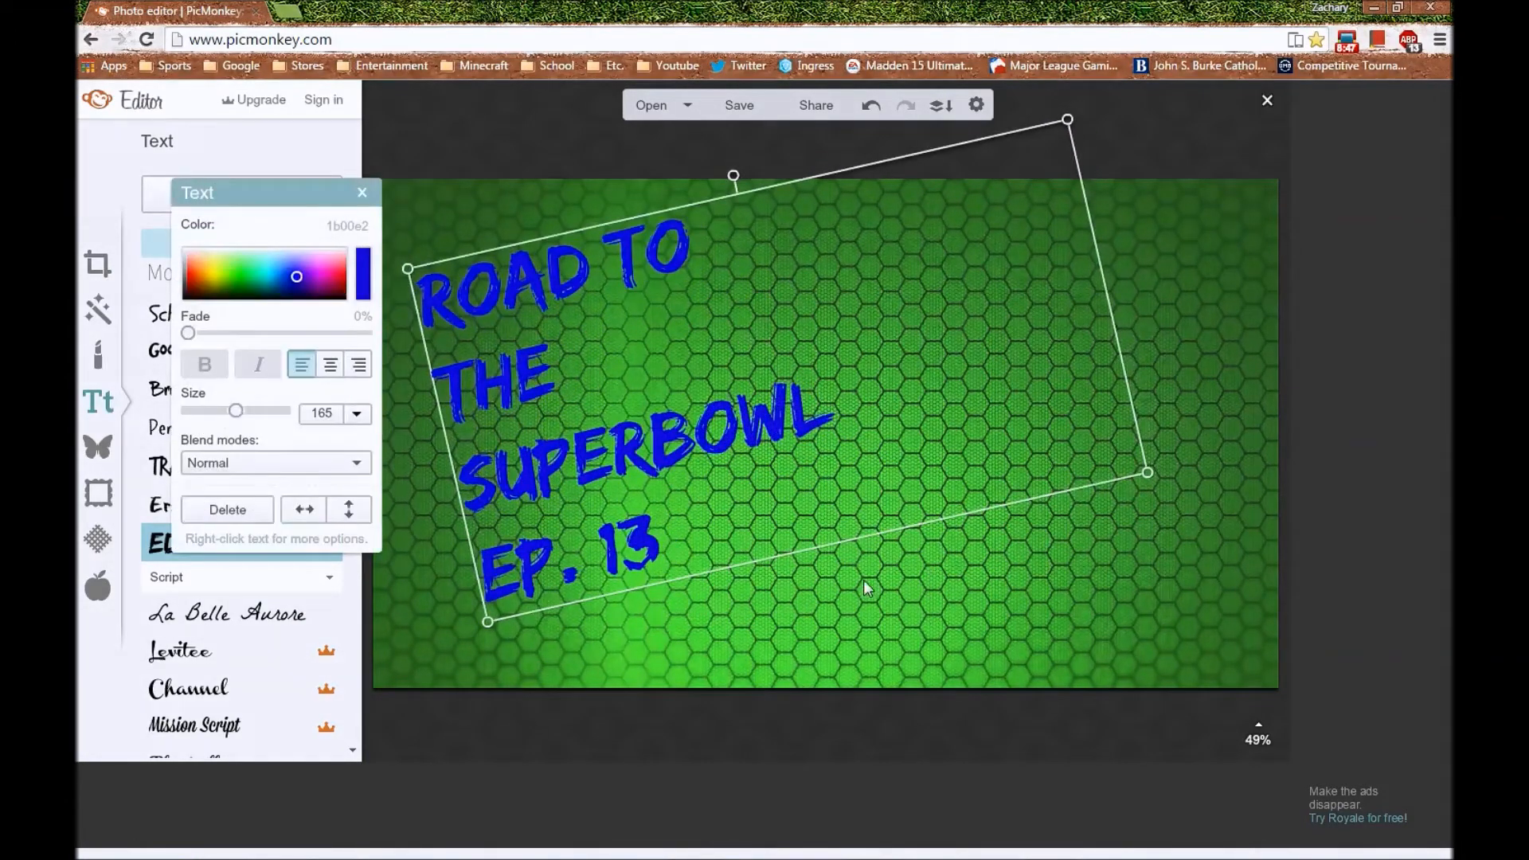
left_click(899, 603)
Bring up the finished "madden thumbnail" picture in Windows Photo Viewer to compare the layout
mouse_move(882, 851)
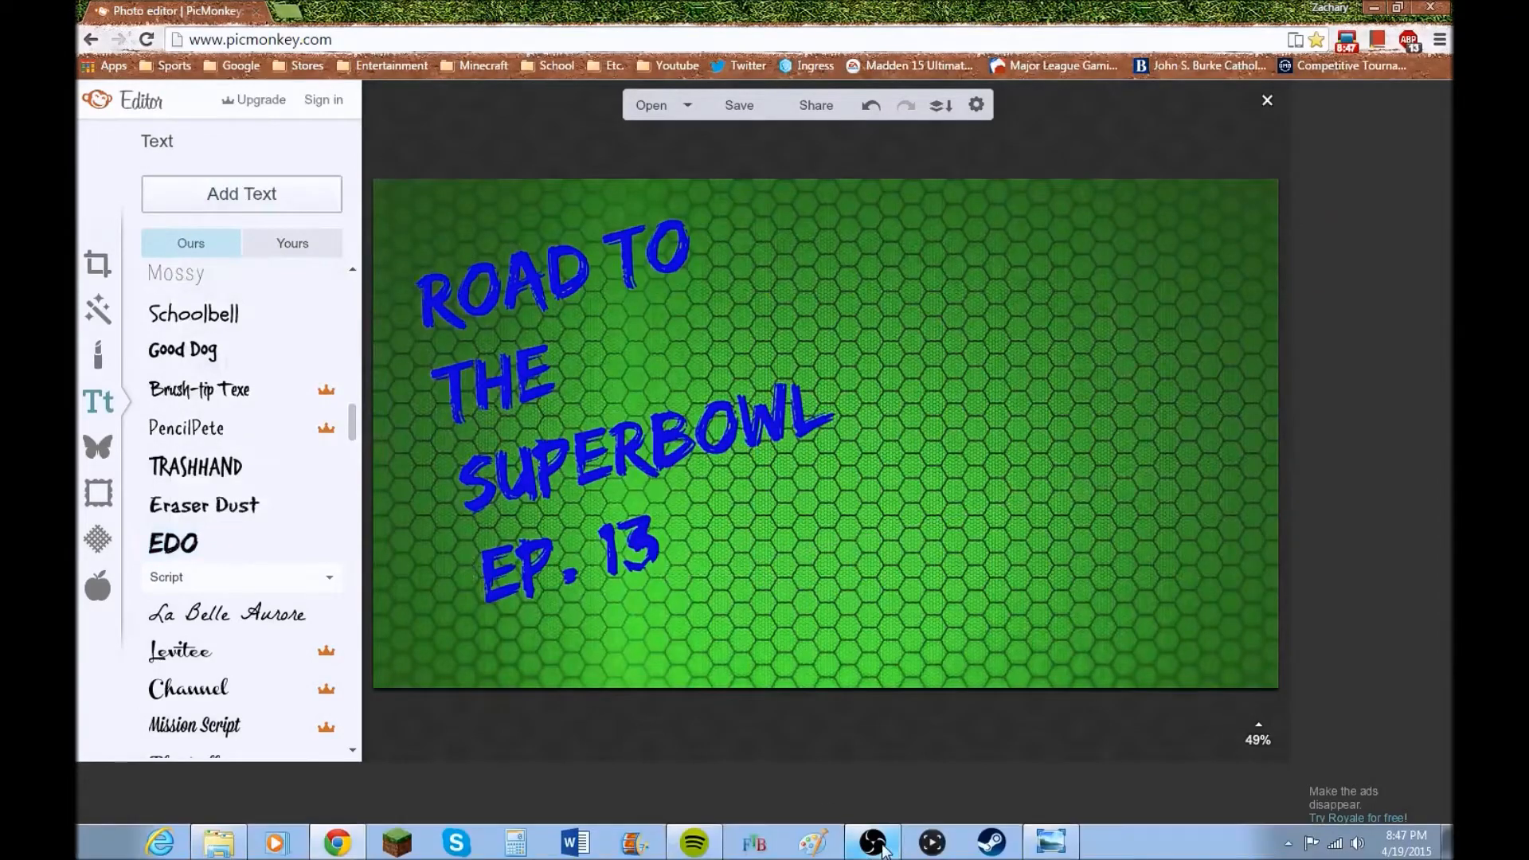
left_click(1049, 843)
left_click_drag(816, 73, 716, 78)
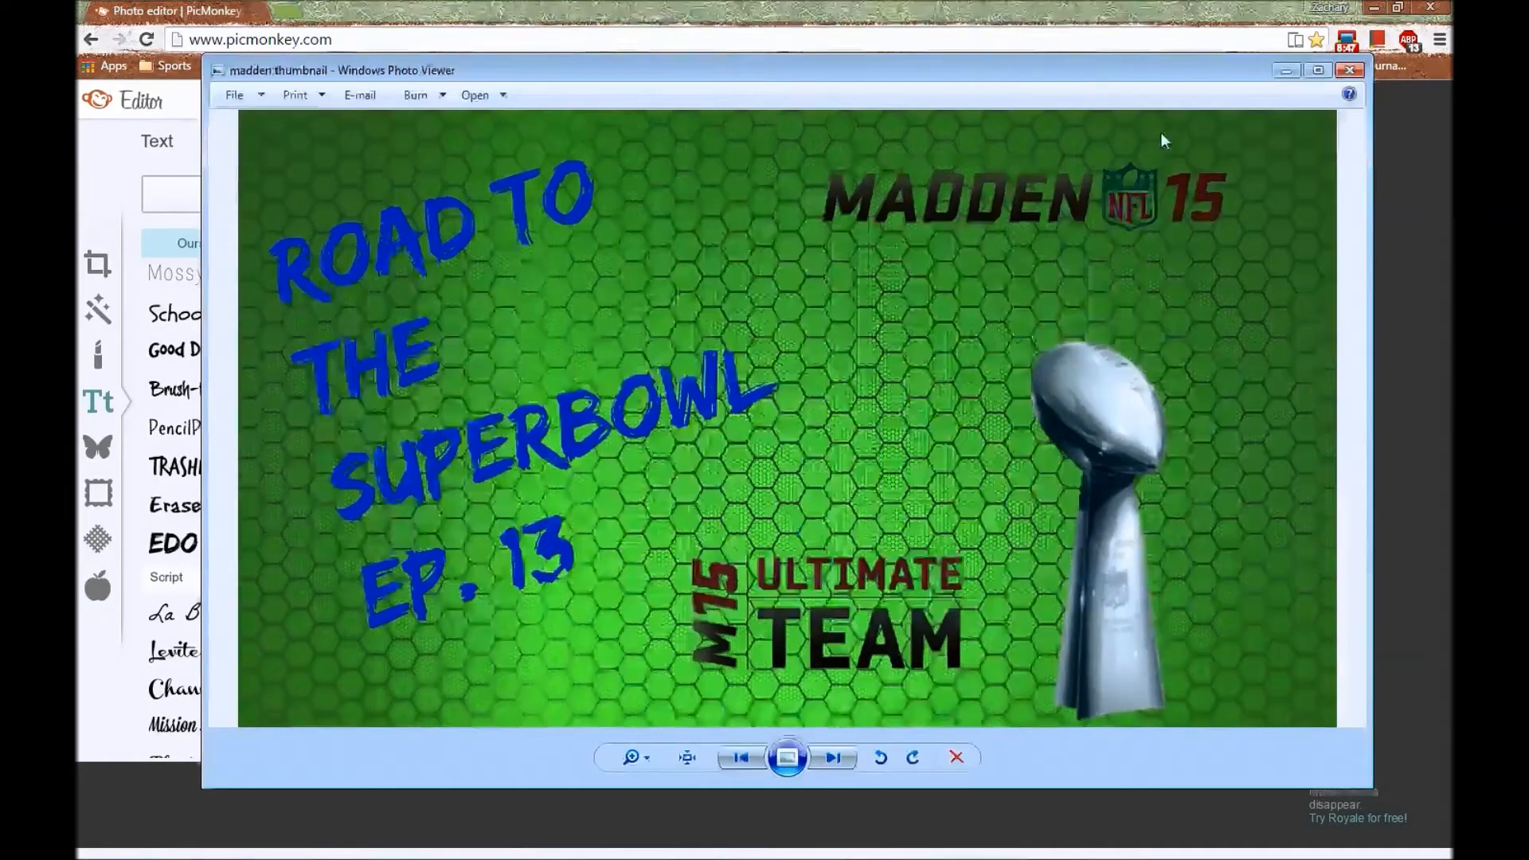